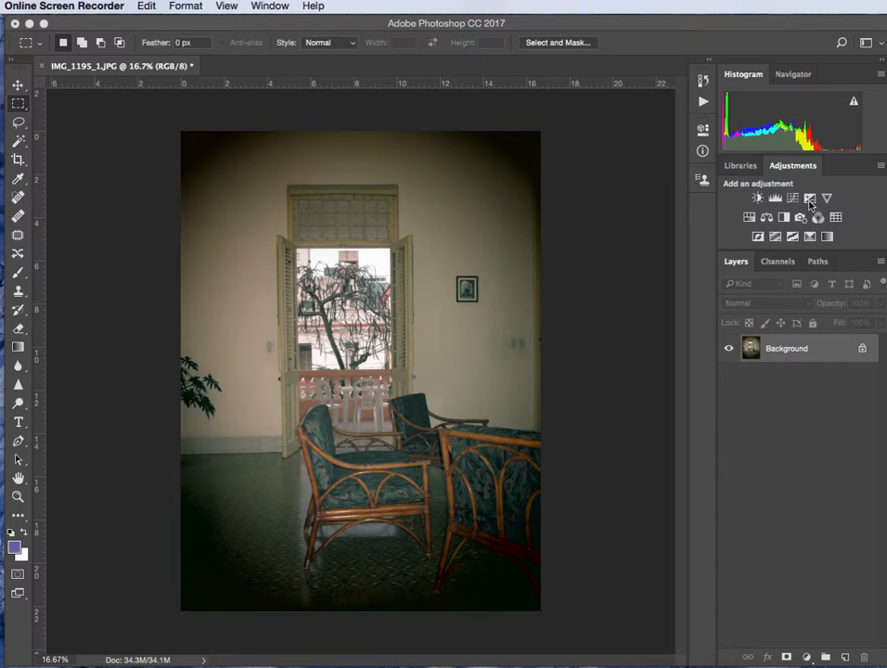
- Add an Exposure adjustment layer above the Background layer
click(811, 199)
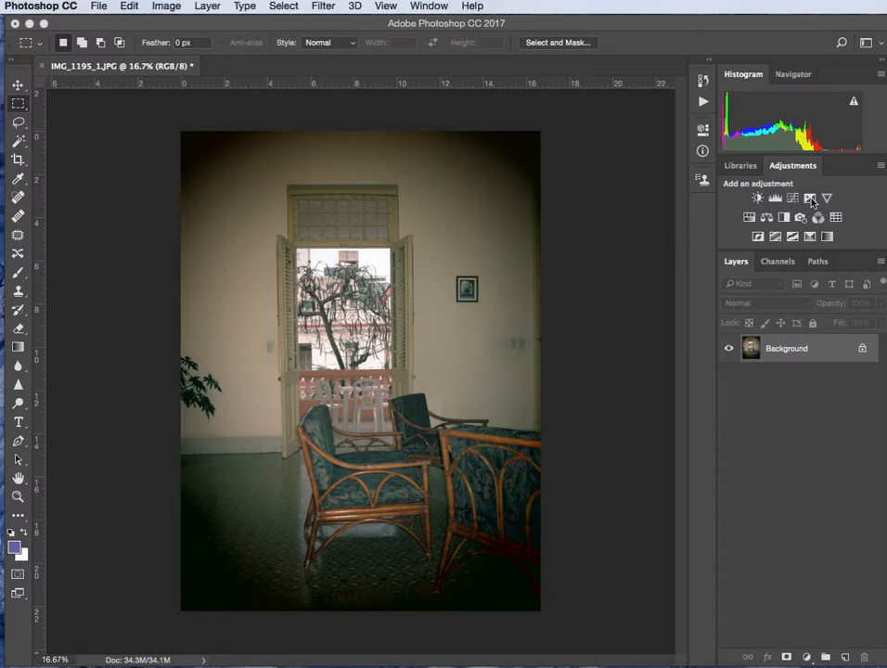
click(812, 199)
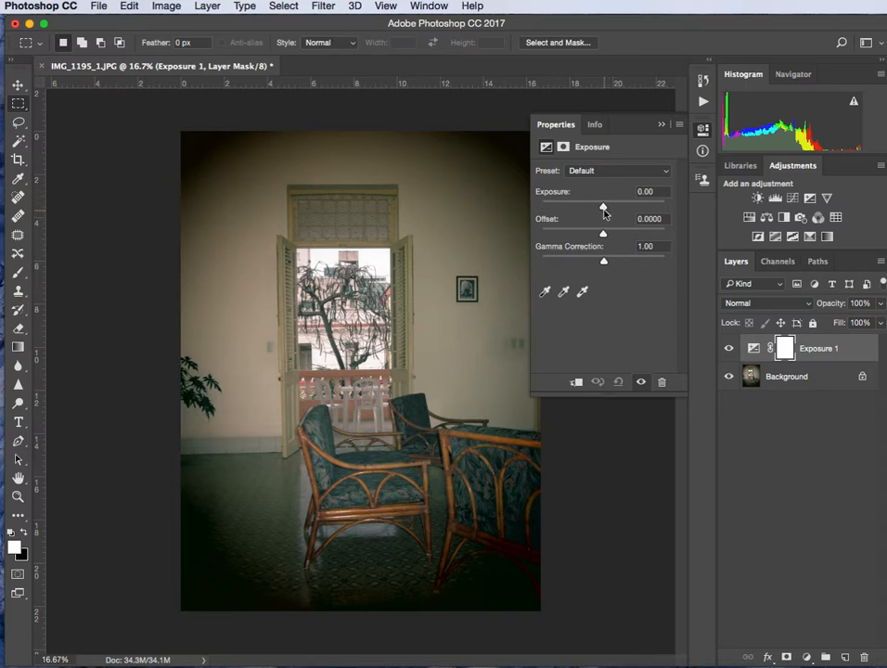
- Open the legacy Save for Web export and set its preview zoom to 25%
click(99, 6)
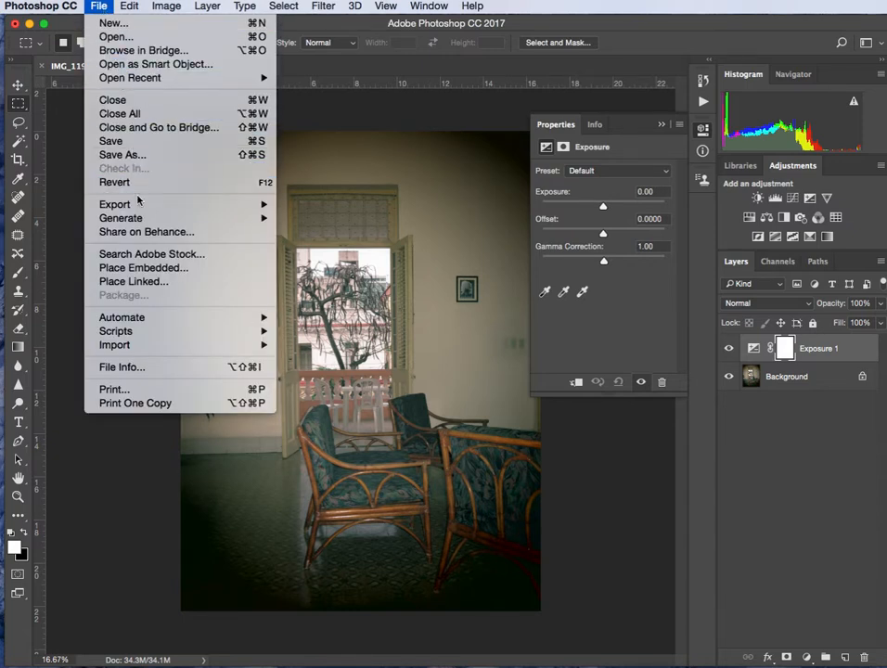
mouse_move(144, 218)
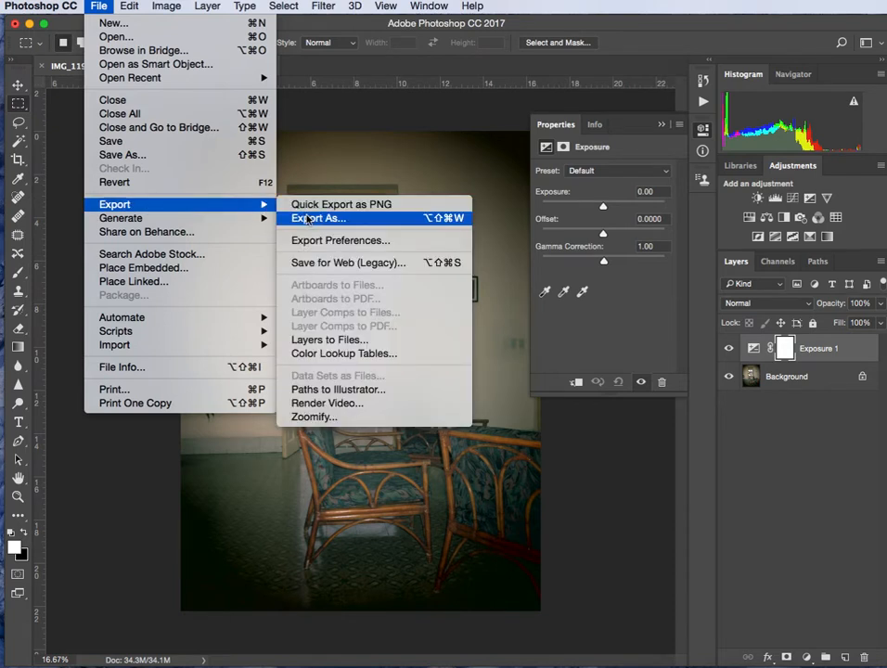
click(327, 263)
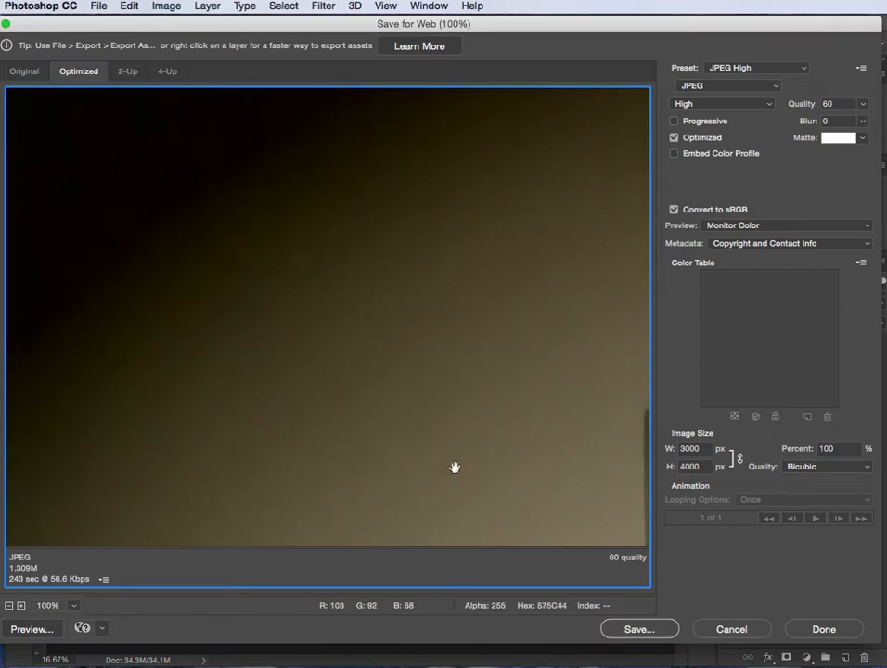
click(75, 608)
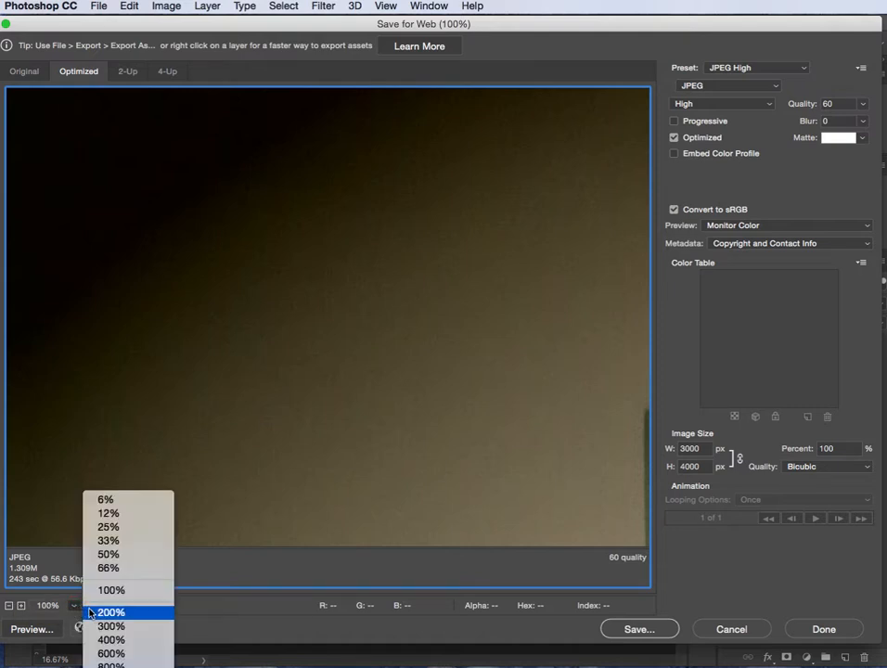
click(104, 527)
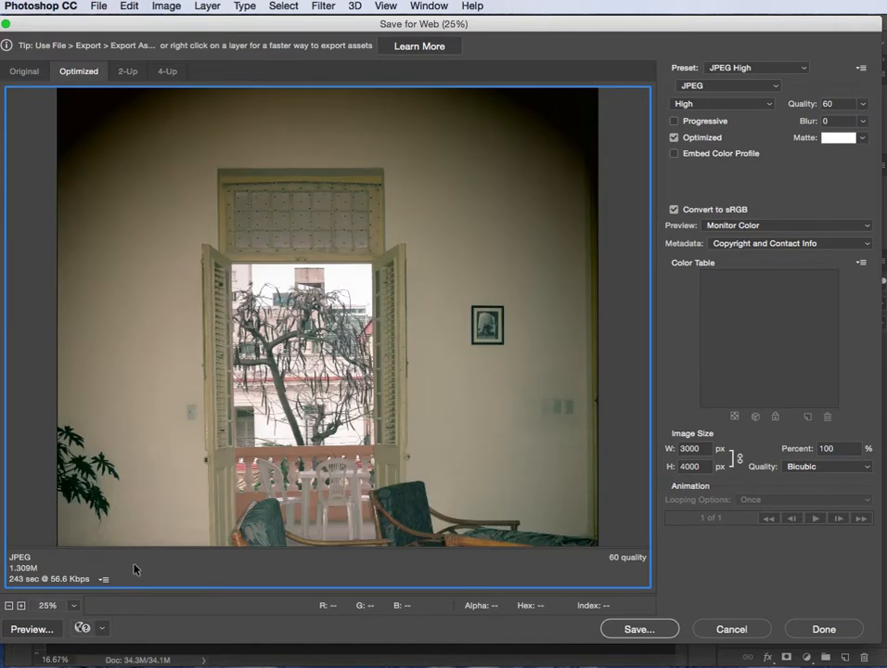
drag(336, 463, 441, 304)
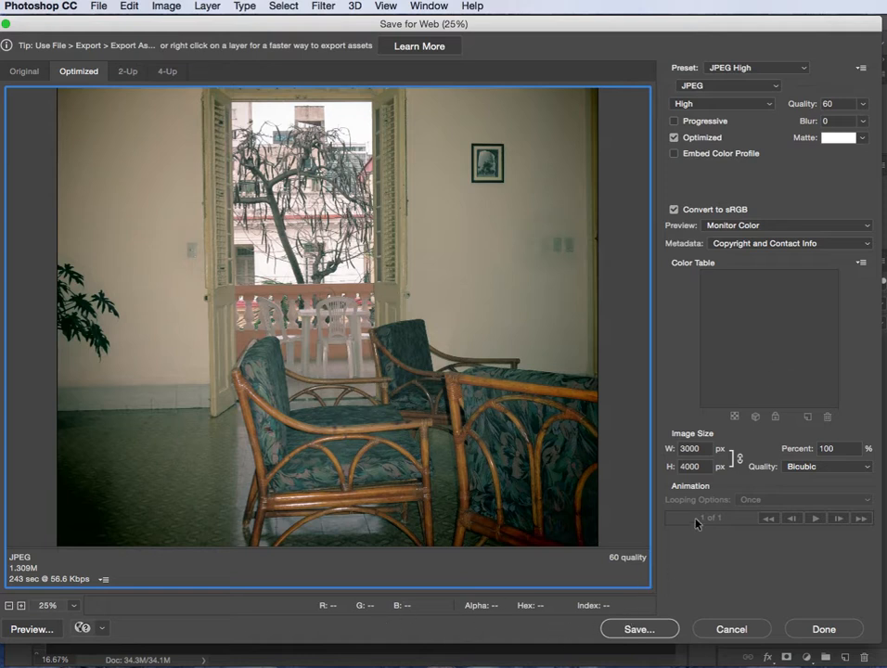
- Set the exported image's width to 1000 px with proportions linked
click(632, 630)
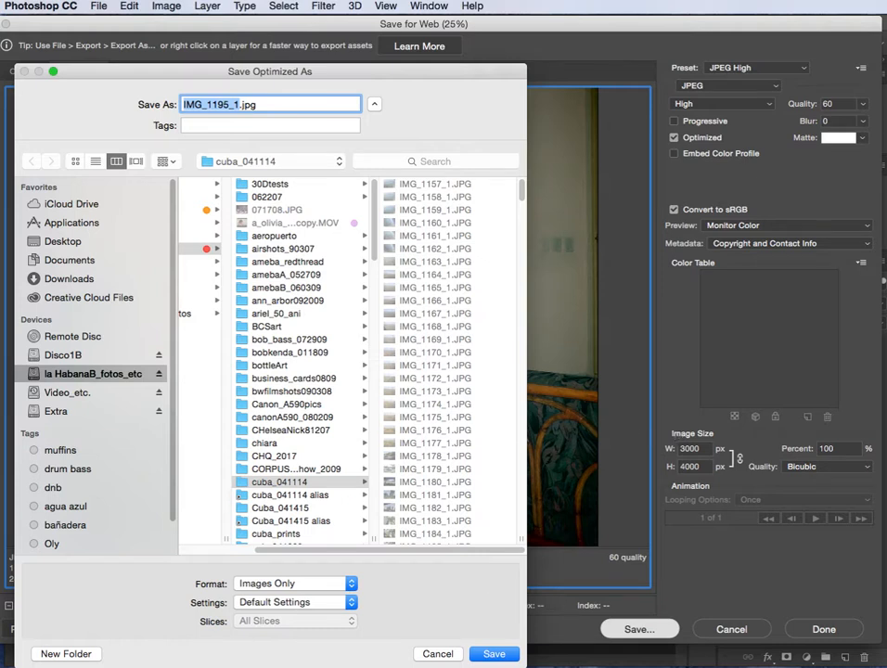
click(437, 654)
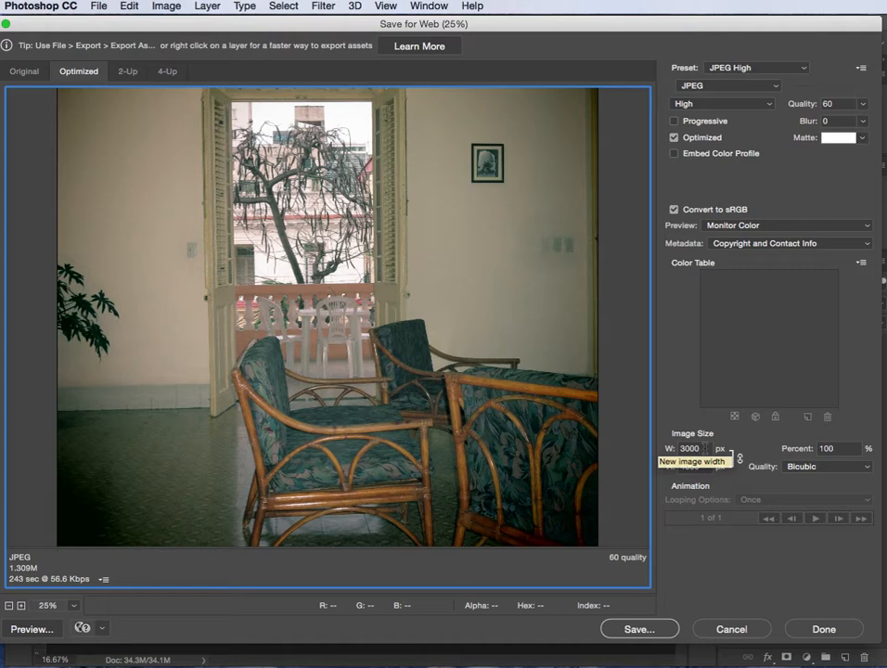
drag(705, 448, 665, 451)
text(1000)
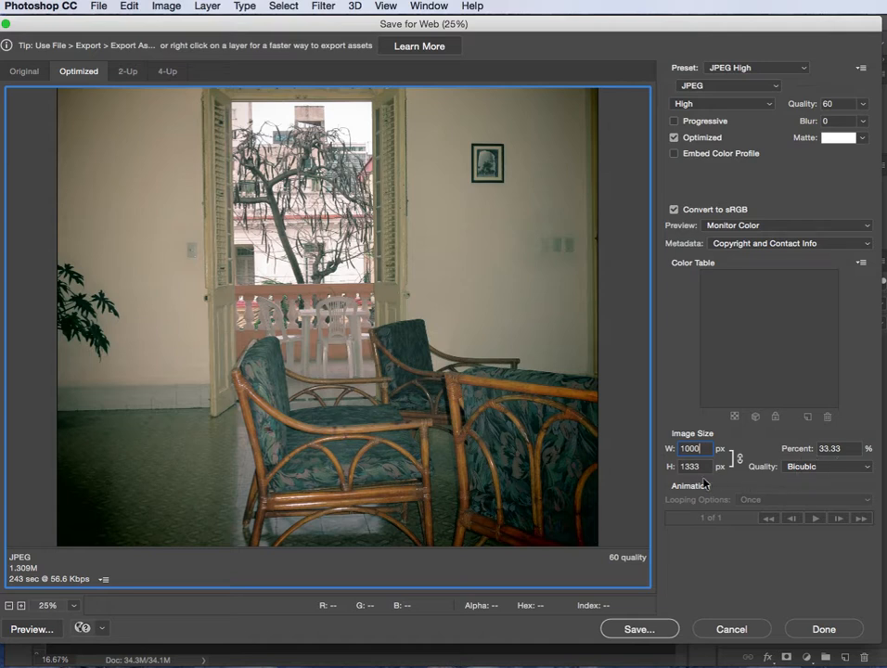
- Start saving the optimized JPEG and name the file exposure_0.jpg
click(636, 628)
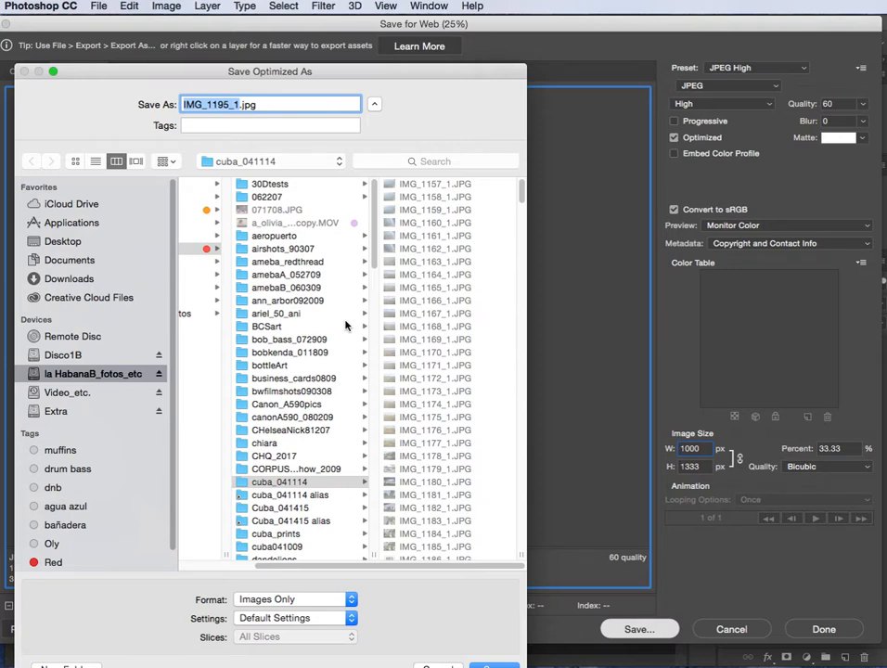
text(epu)
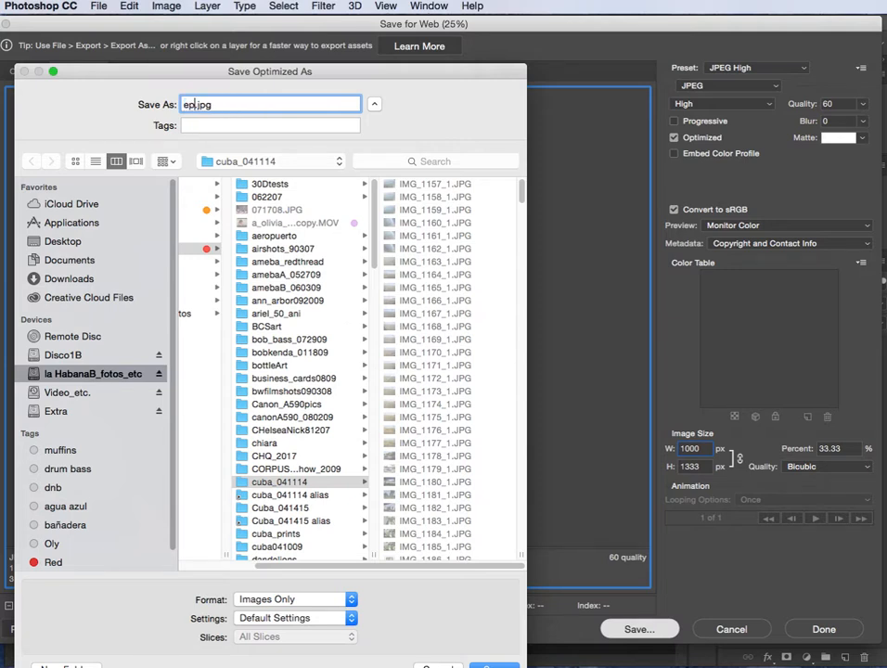
key(BackSpace)
text(osure)
text(1)
key(Left)
key(Left)
key(Left)
key(Left)
key(Left)
key(Left)
key(Left)
text(x)
key(BackSpace)
text(_)
text(0)
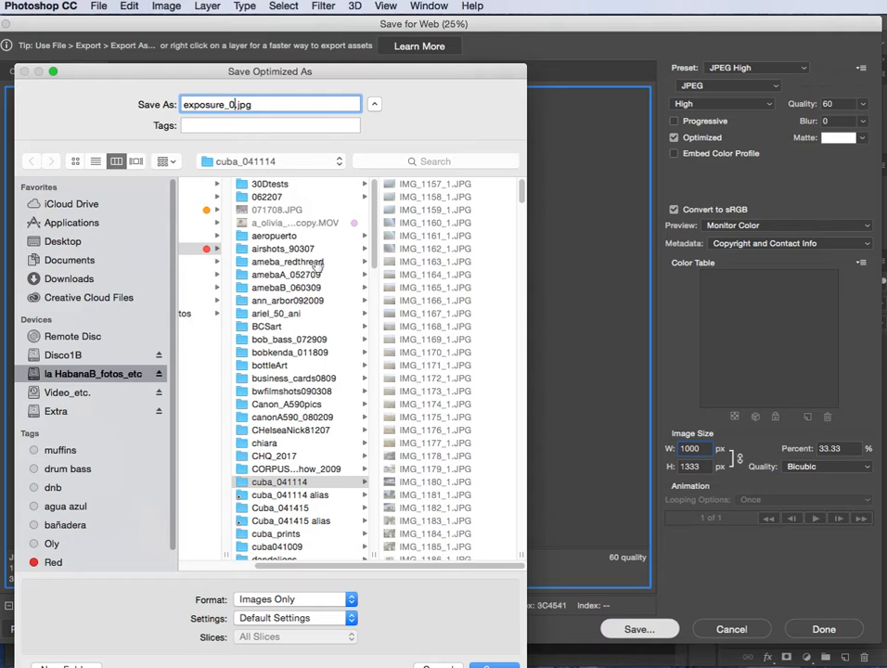
- Create a folder named still_life_exposures on the Desktop and save the optimized image in it
drag(368, 564, 279, 564)
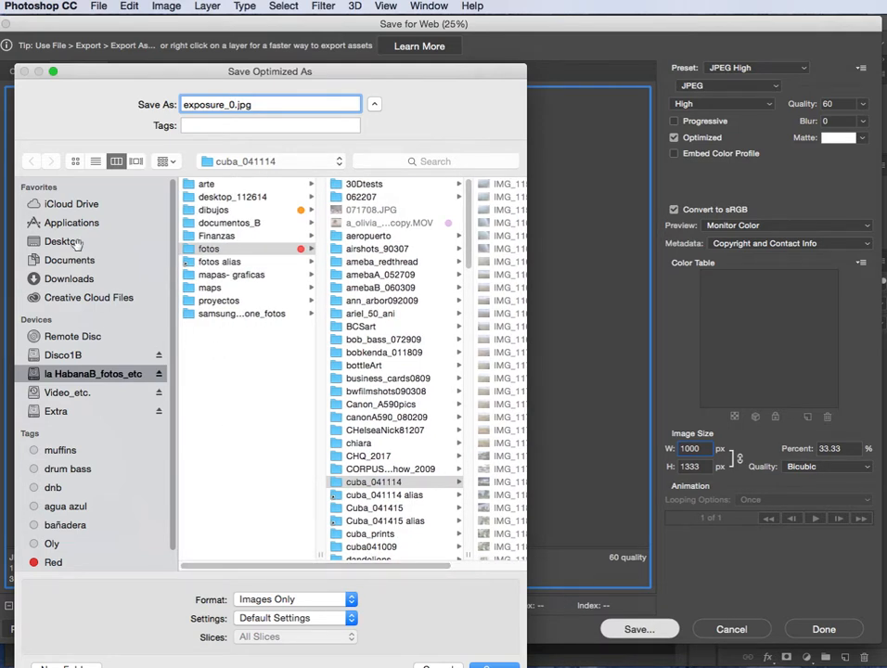
click(64, 245)
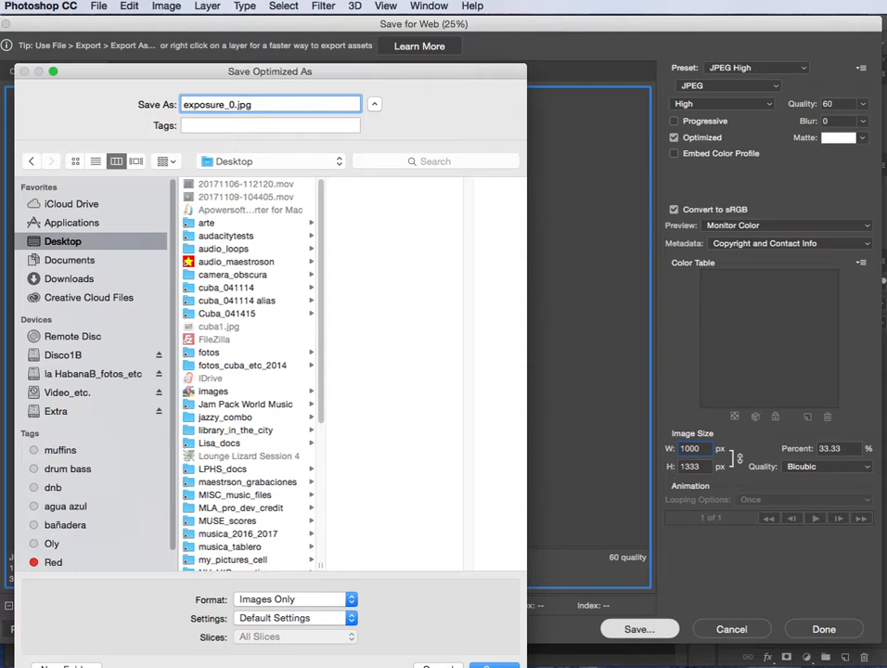
click(74, 665)
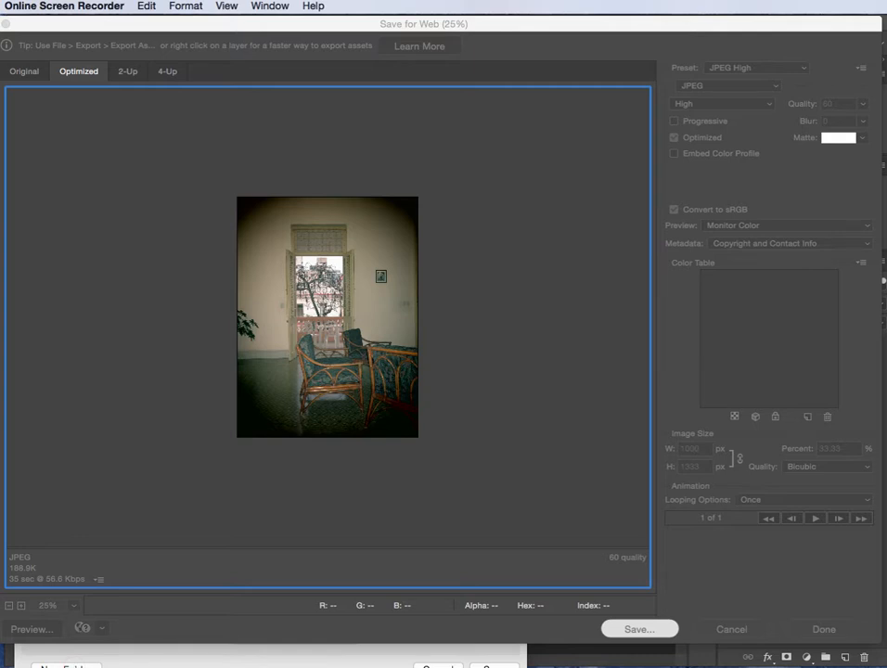
click(71, 664)
click(397, 655)
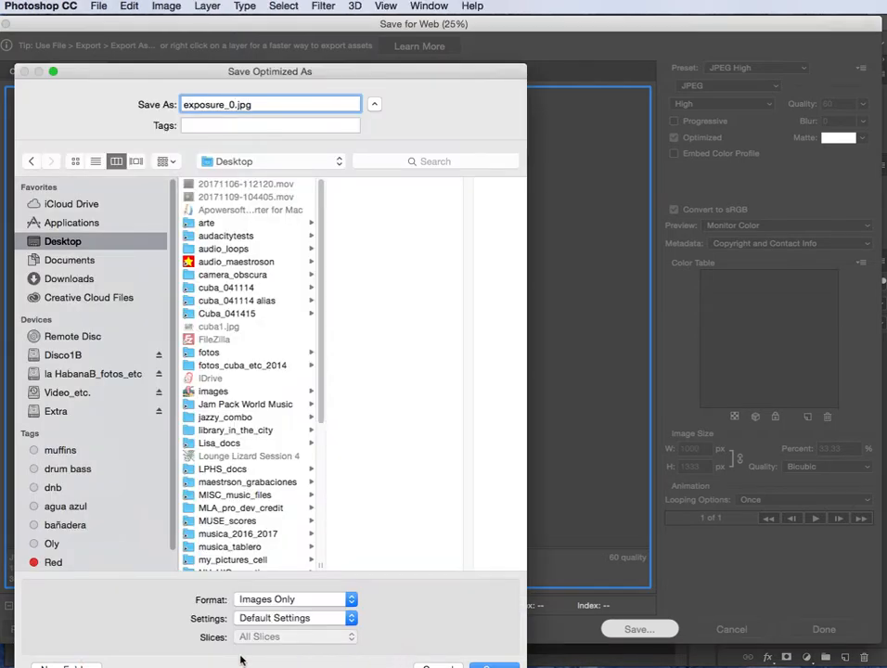
click(82, 666)
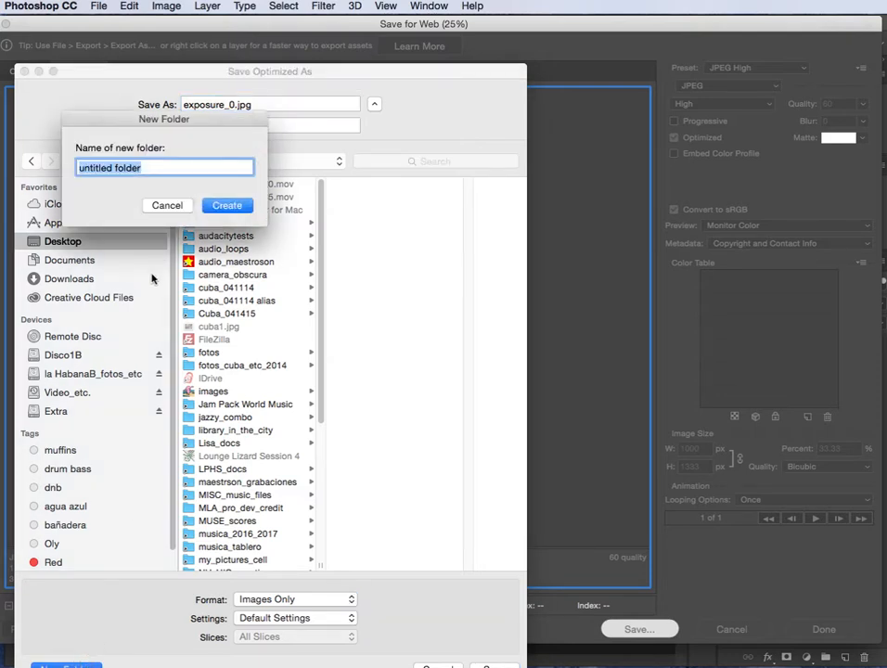
text(stil)
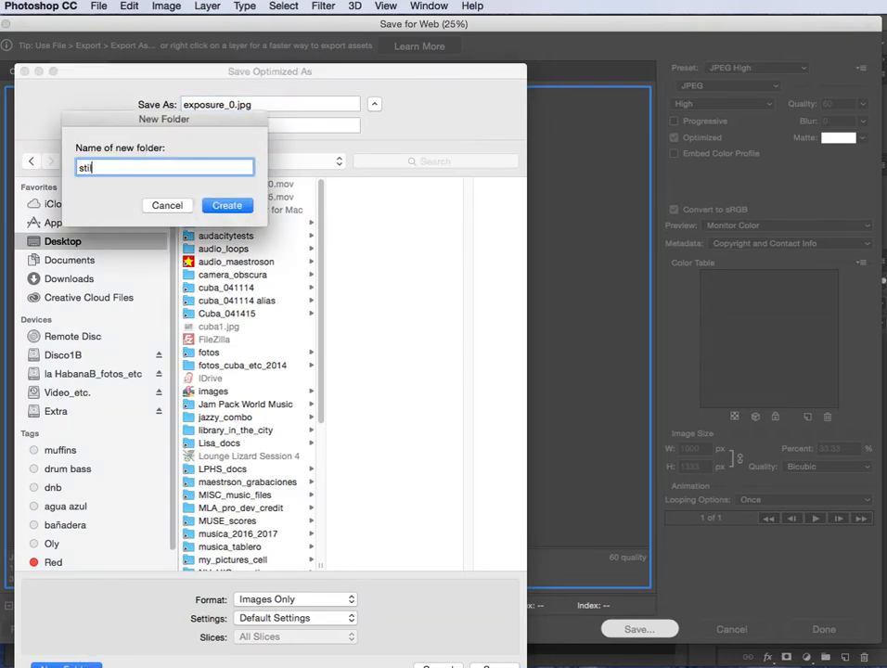
text(l_life_exposures)
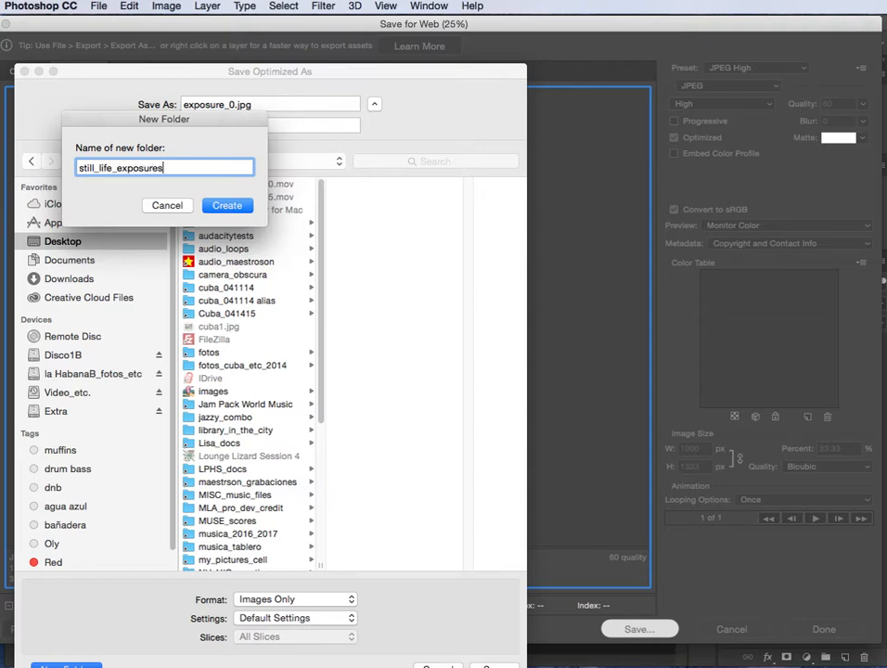
click(234, 205)
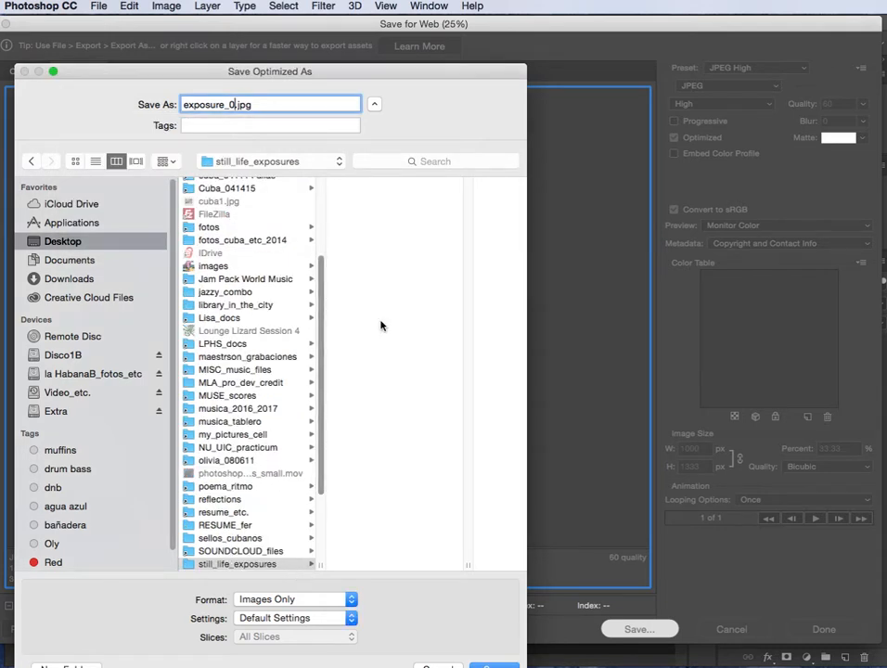
click(491, 664)
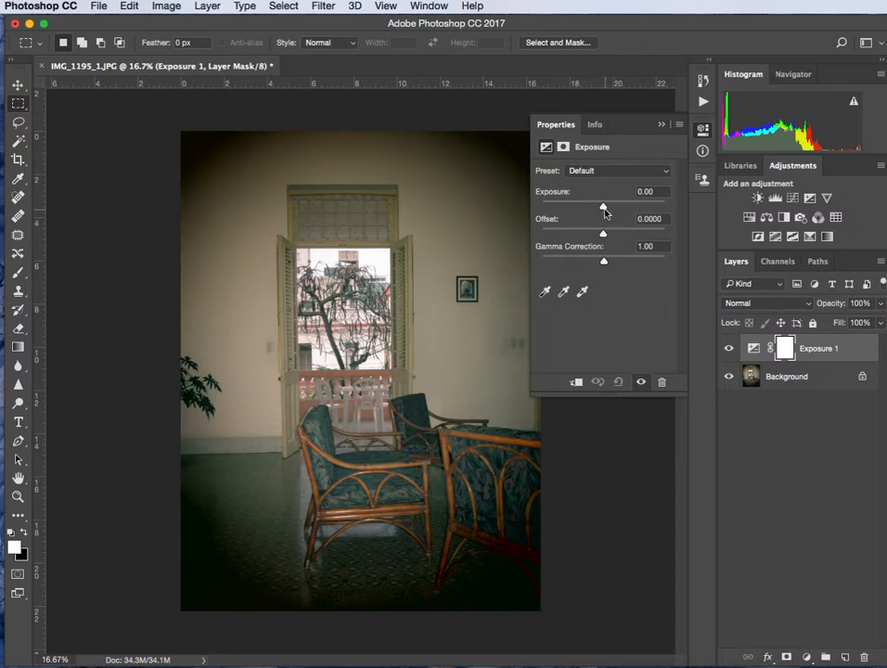
- Set the adjustment layer's Exposure value to 1.0
drag(604, 209, 612, 208)
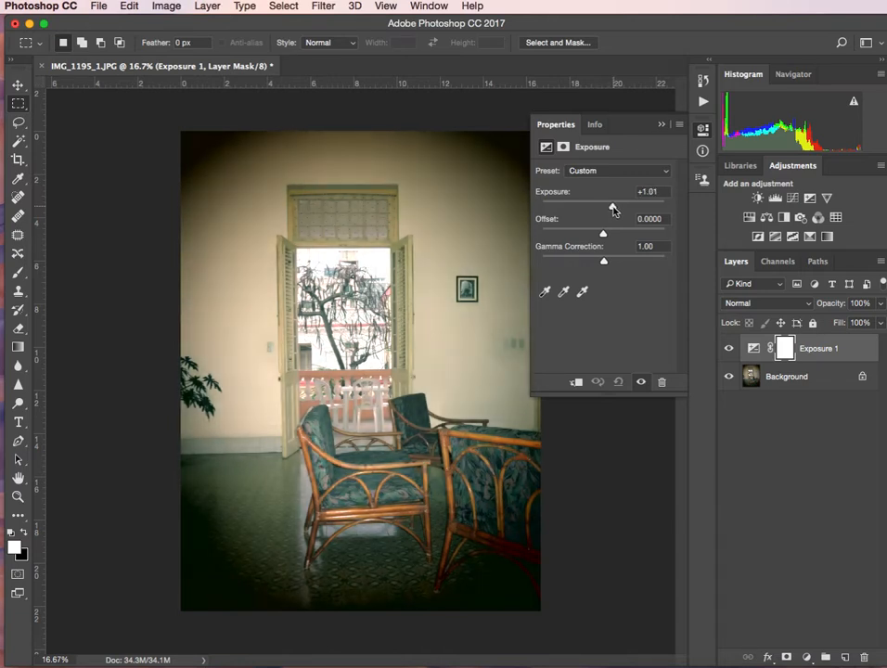
drag(612, 207, 612, 208)
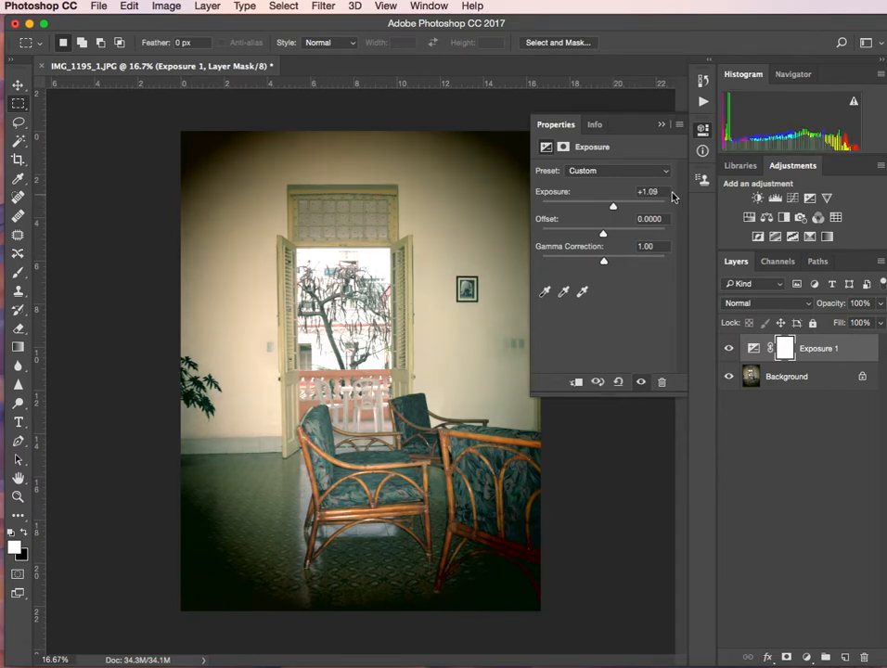
click(658, 195)
text(1.0)
key(Return)
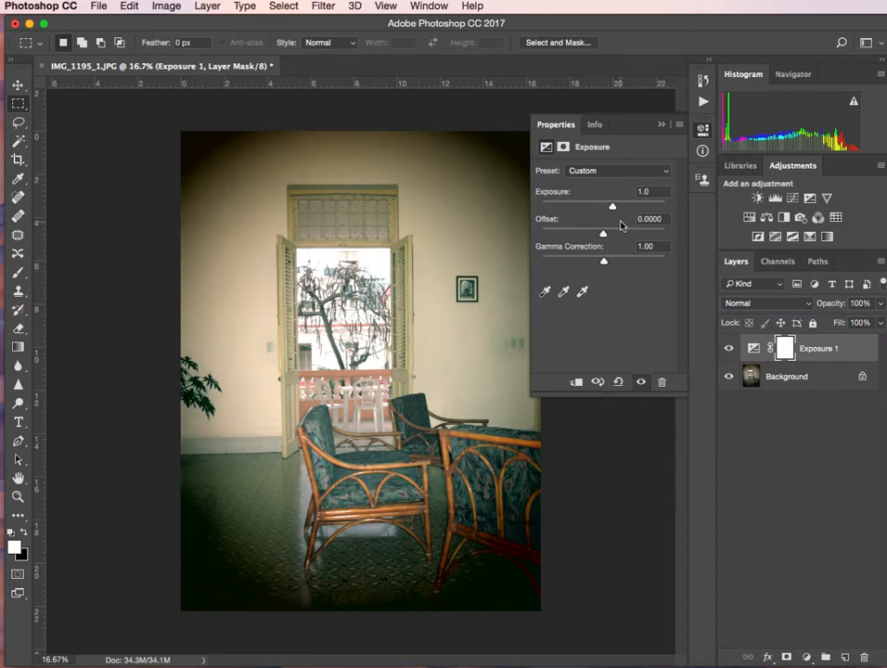
- Open the legacy Save for Web export, preview the image at 12.5%, and set its width to 1000 px
click(99, 7)
mouse_move(144, 202)
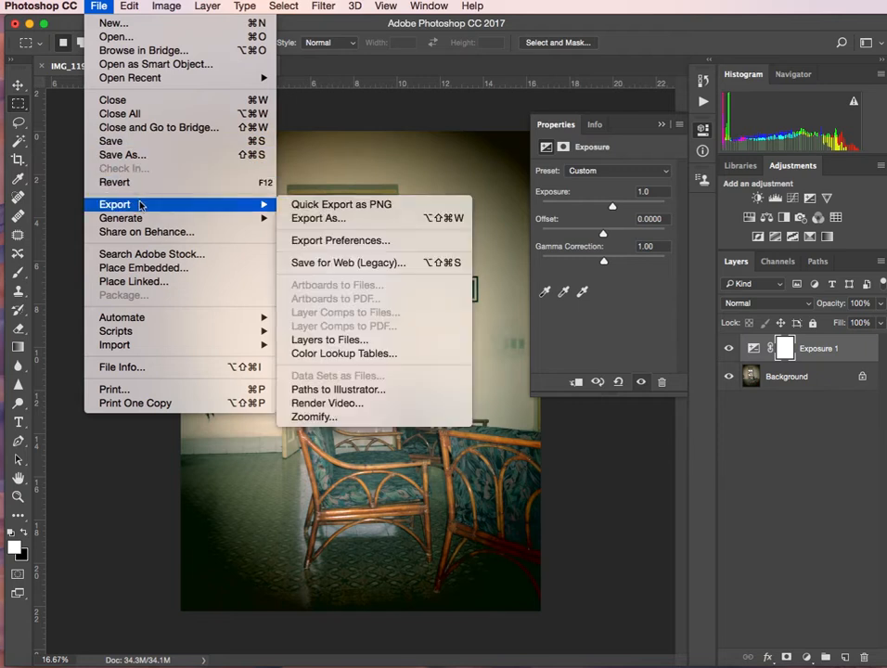
click(337, 264)
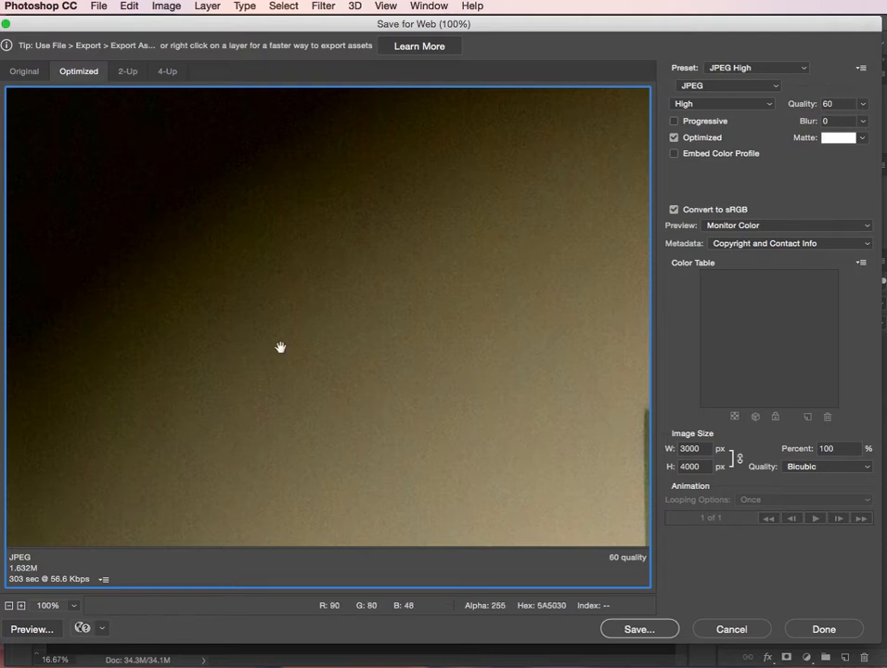
click(74, 606)
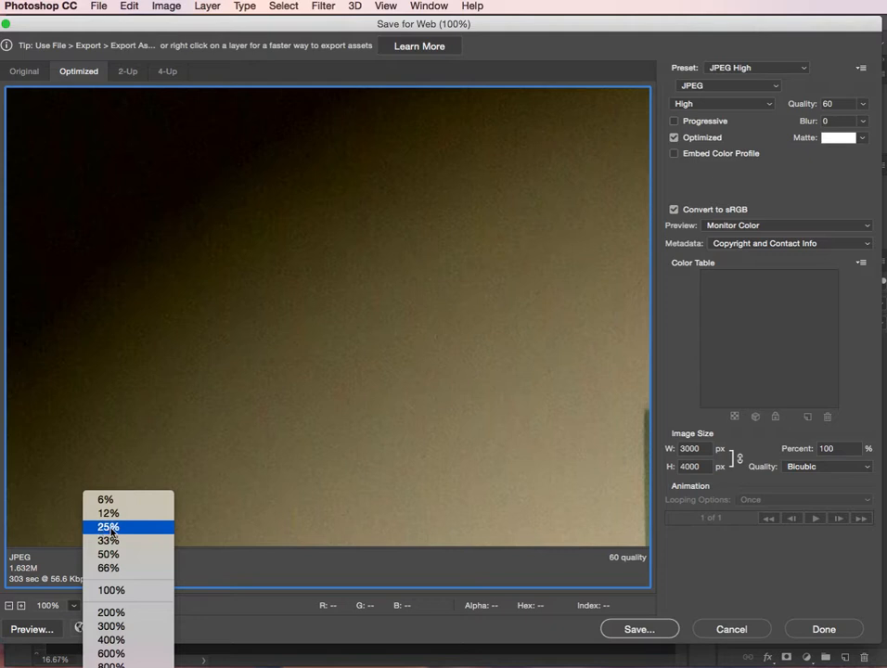
click(109, 514)
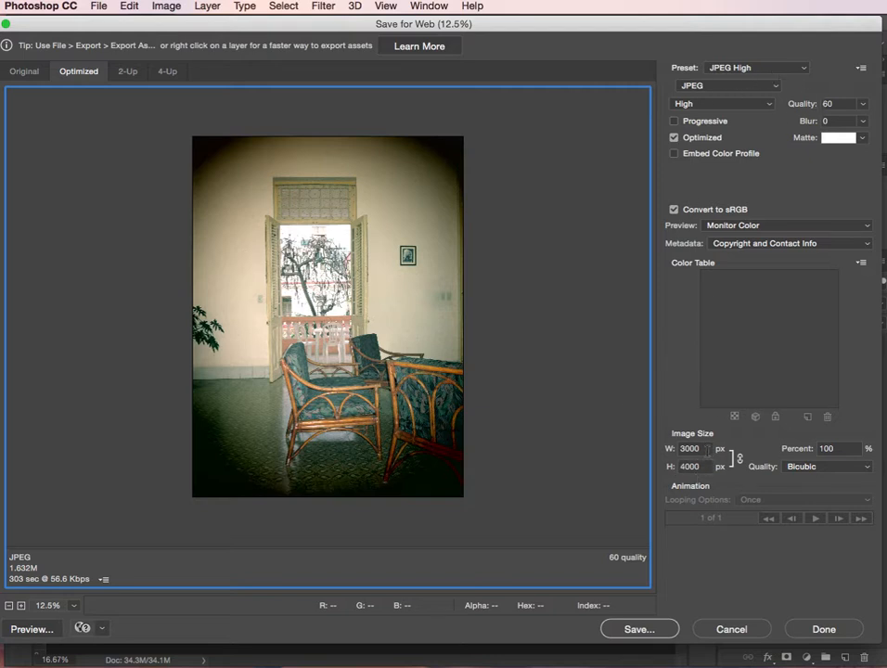
drag(707, 449, 667, 450)
text(1000)
- Save the optimized image as exposure_+1.jpg in the still_life_exposures folder
click(637, 630)
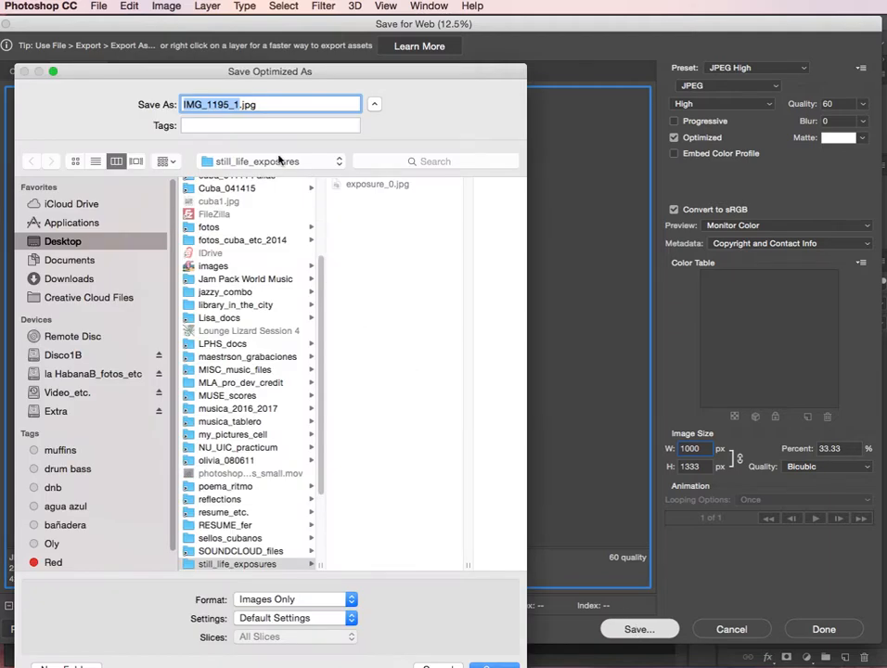
text(exp)
text(osure)
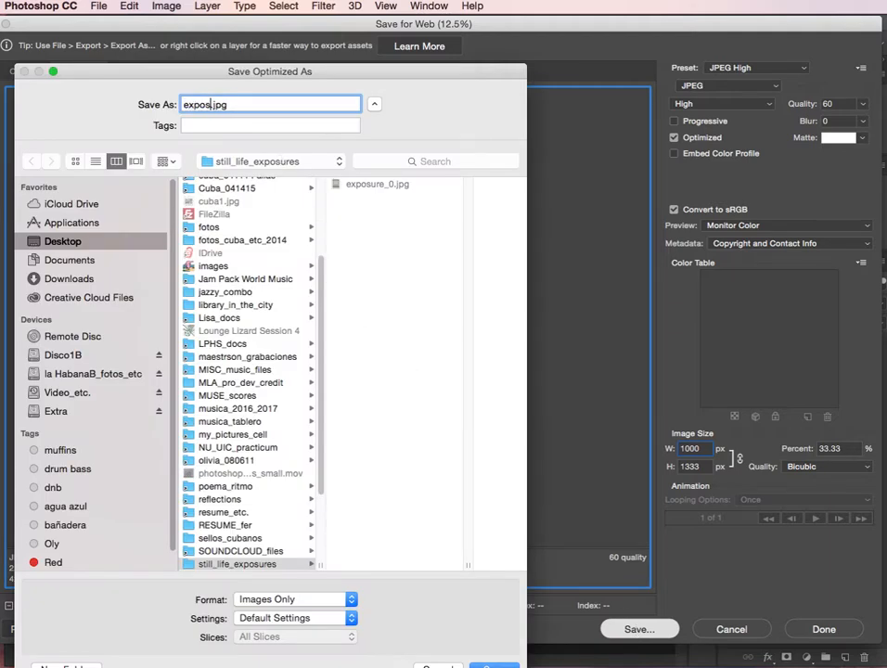
text(_)
text(1)
text(1)
click(283, 563)
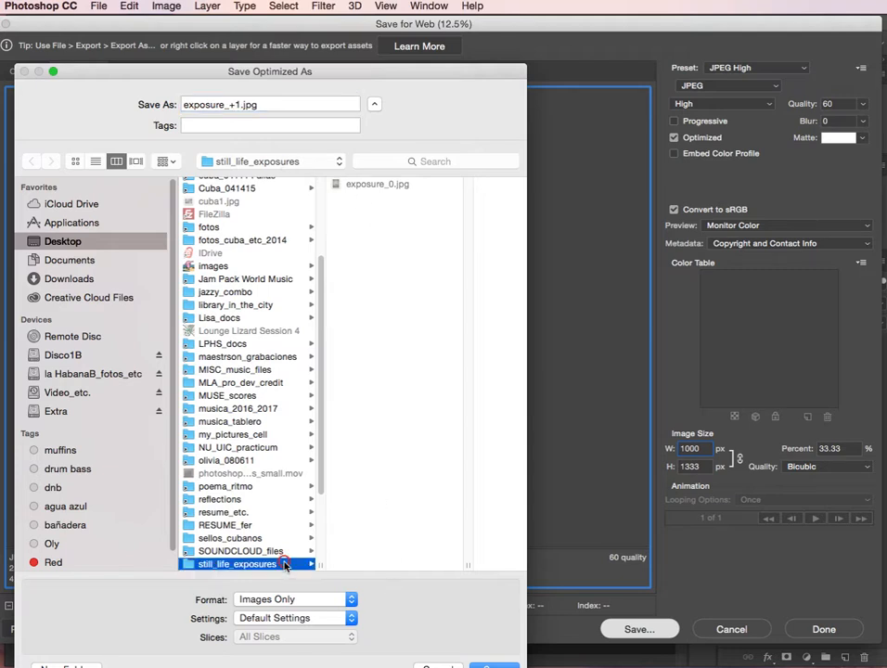
click(489, 664)
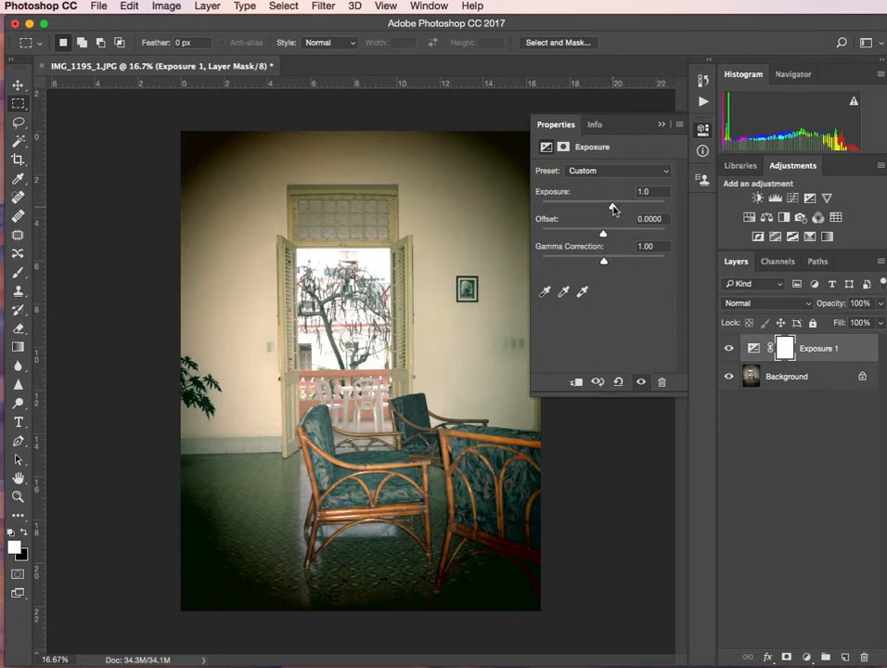
- Raise the adjustment layer's Exposure value to 2.0
drag(612, 205, 622, 208)
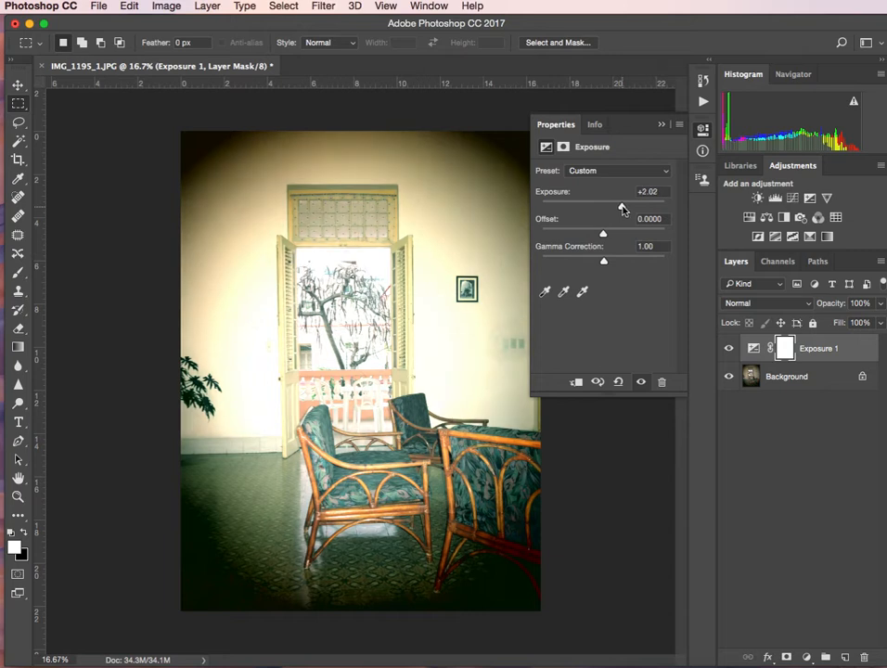
click(657, 193)
text(2.0)
key(Return)
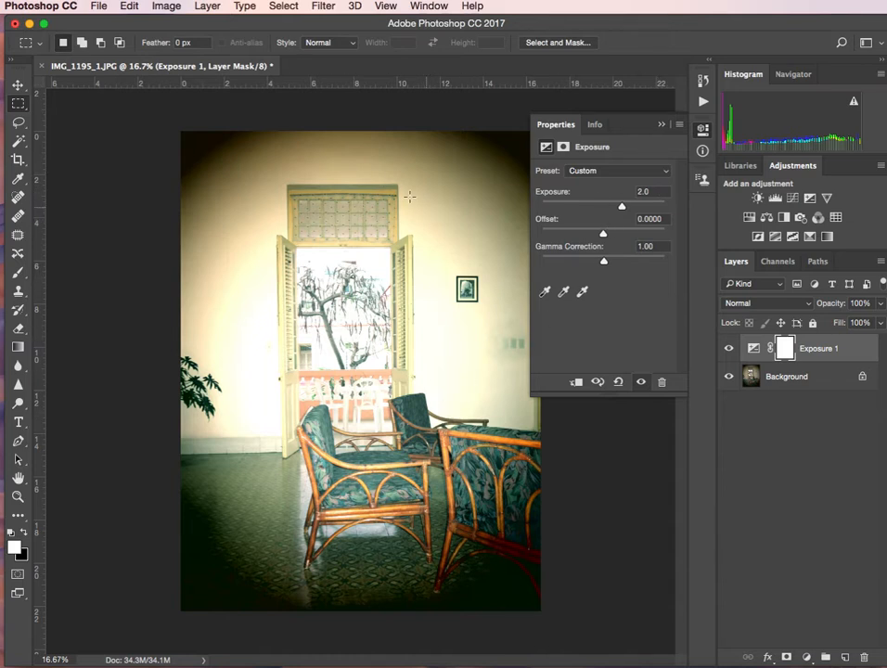
- Open the brightened photo in the legacy Save for Web export, preview it at 12.5%, and set its width to 1000 px
click(98, 7)
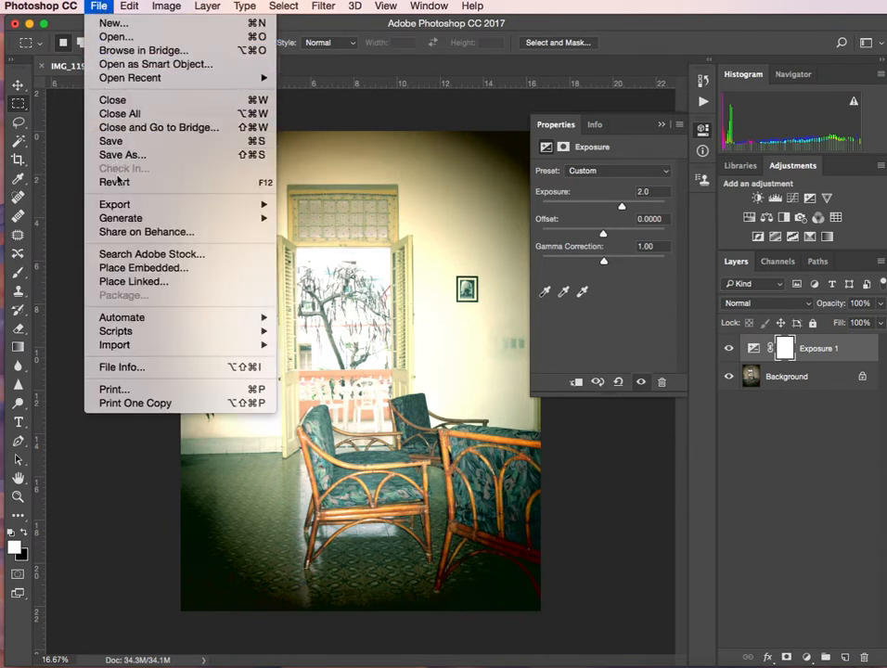
mouse_move(115, 204)
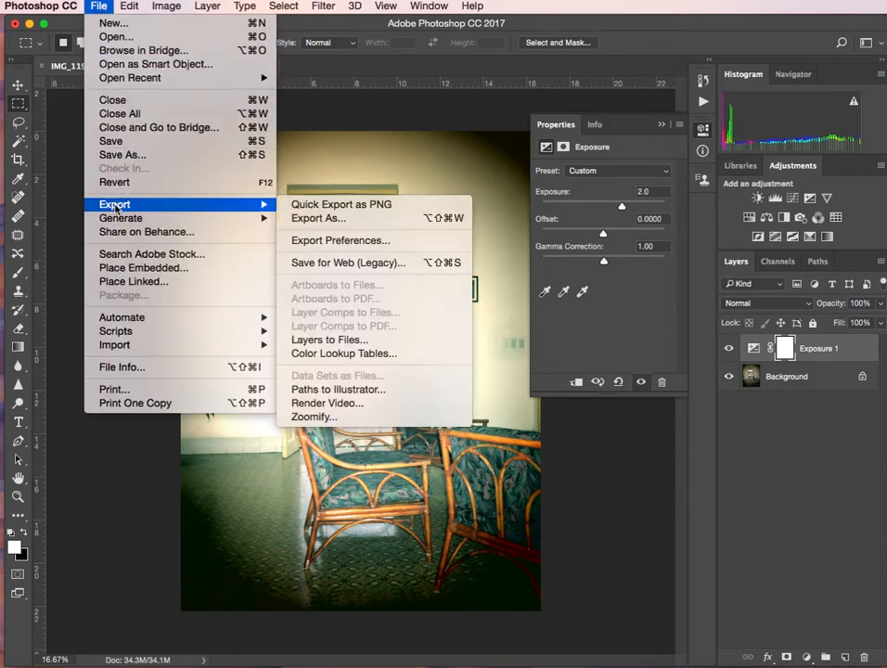
click(341, 262)
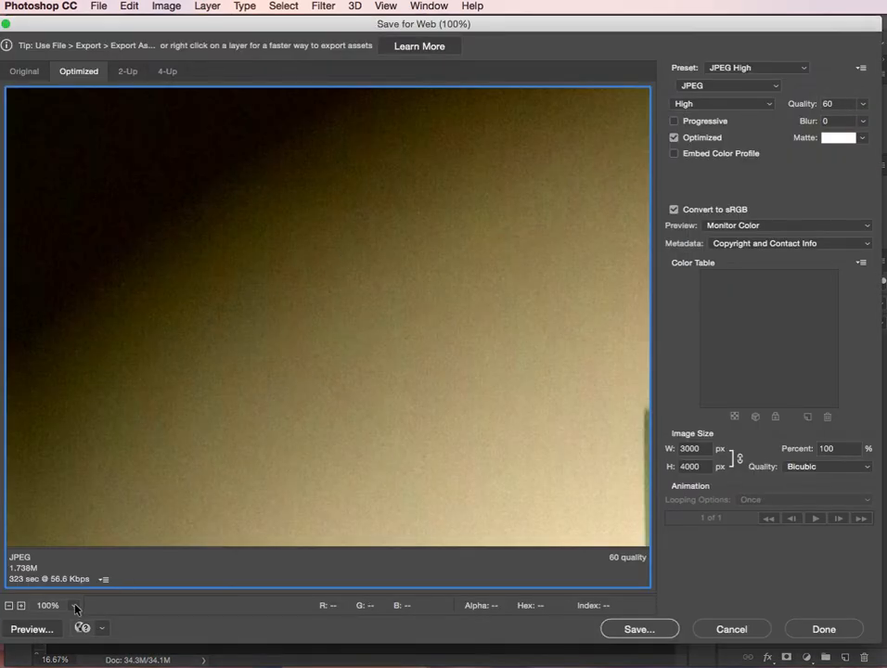
click(76, 607)
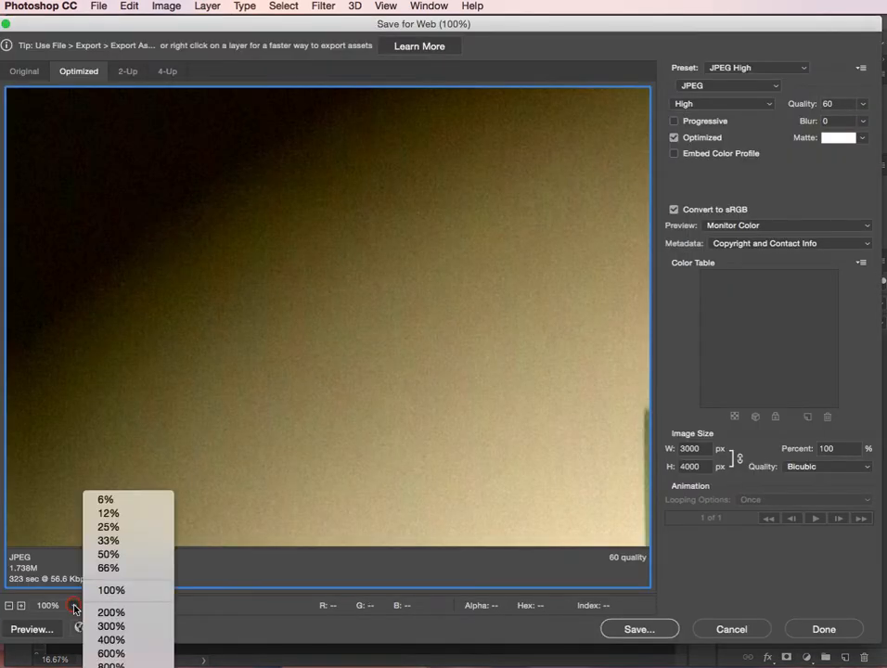
click(108, 514)
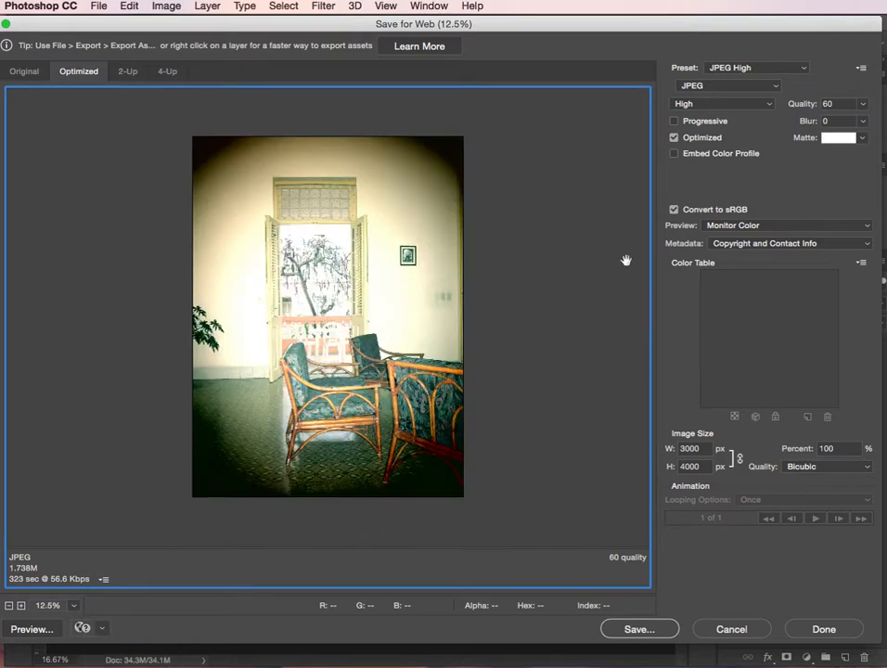
double_click(690, 448)
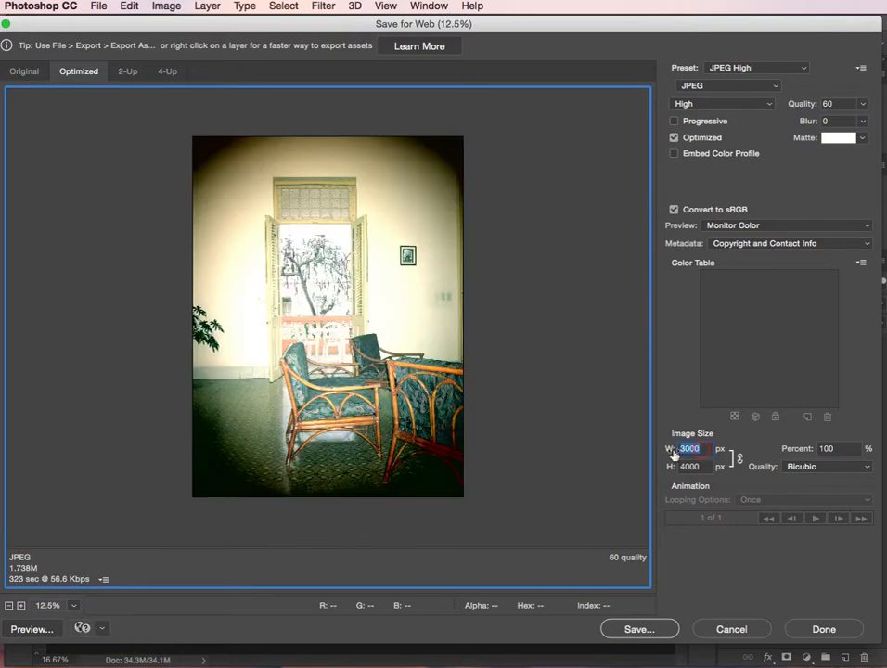
text(1000)
- Save the optimized image as exposure_+2.jpg in the still_life_exposures folder
click(634, 629)
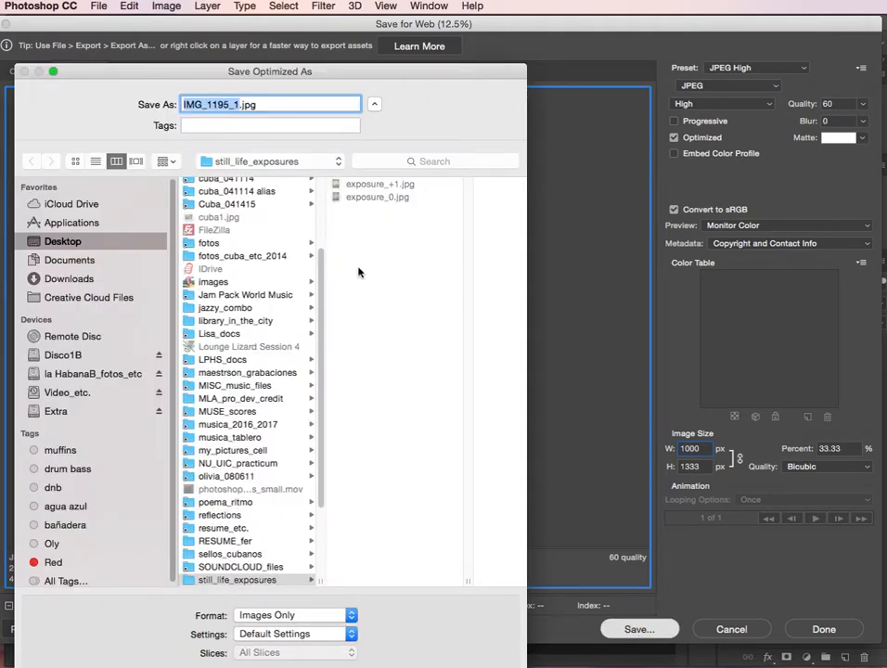
text(exposure)
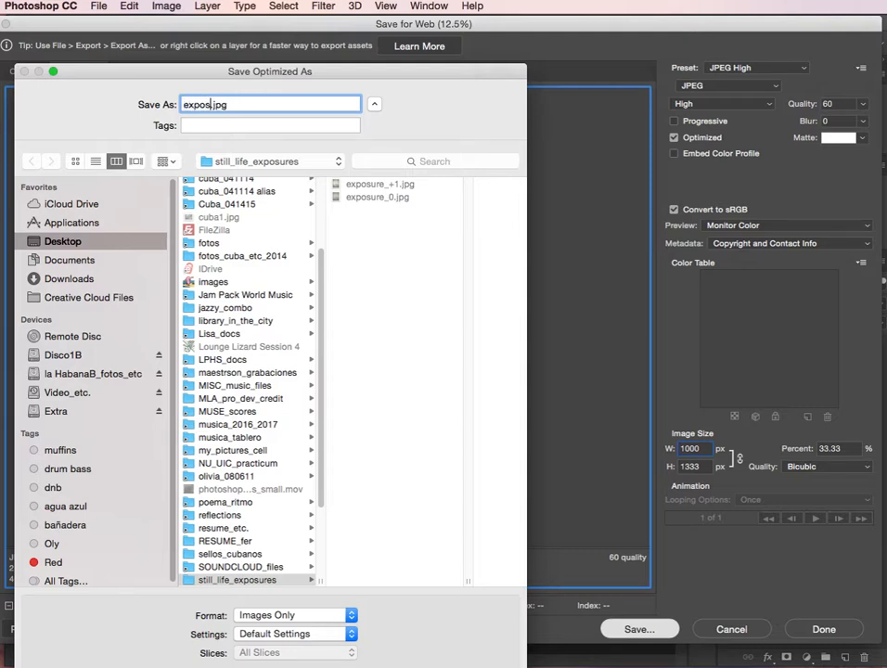
text(_+2)
key(Return)
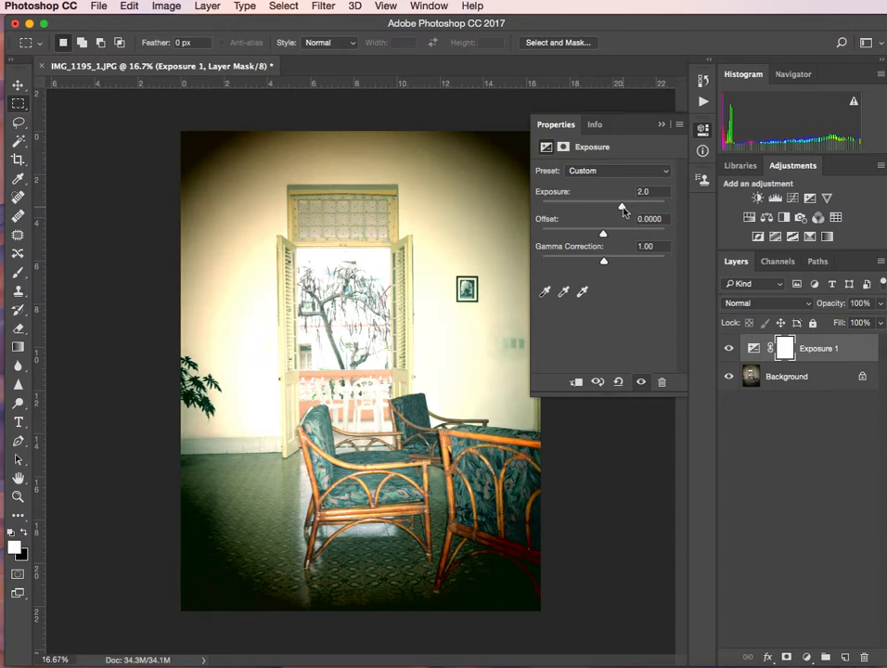
- Lower the adjustment layer's Exposure to about -1.01 and open the legacy Save for Web export with a 12.5% preview
drag(621, 208, 594, 208)
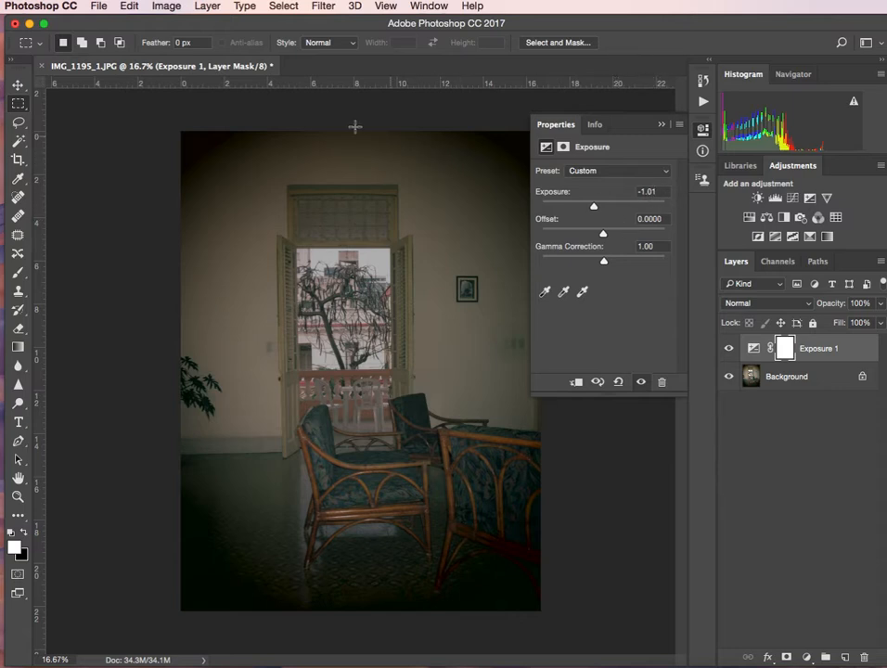
click(99, 5)
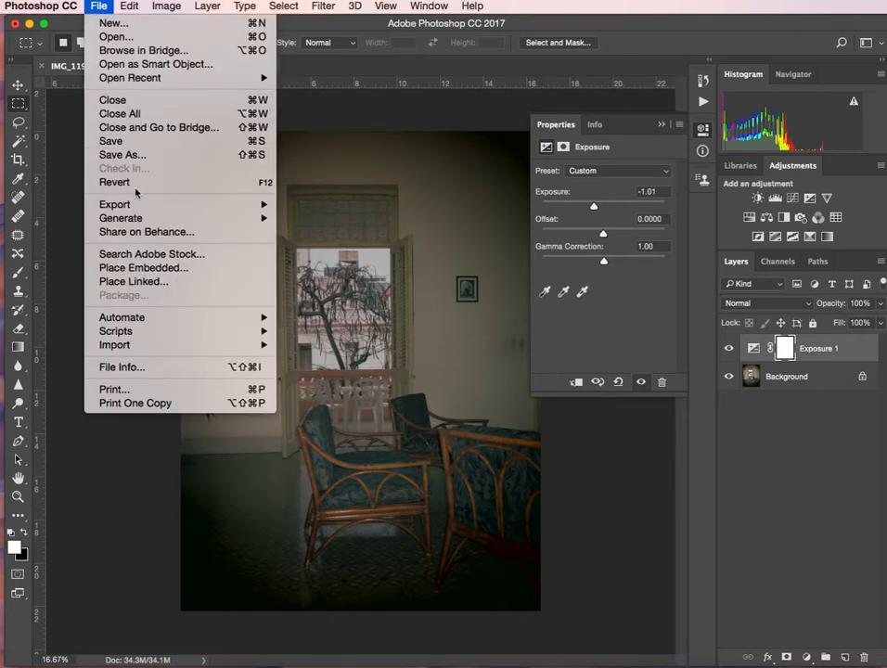
mouse_move(134, 206)
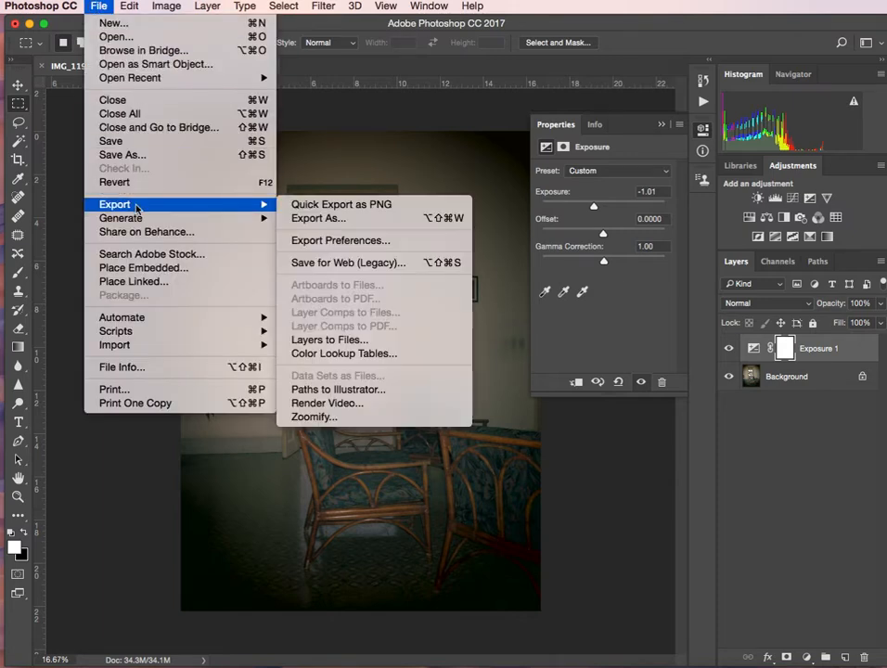
click(321, 263)
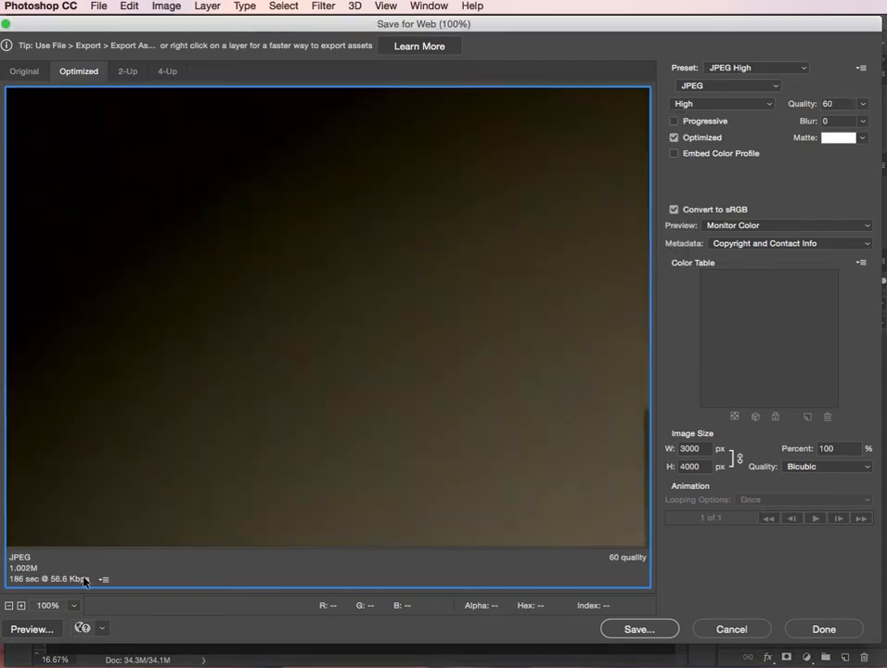
click(72, 608)
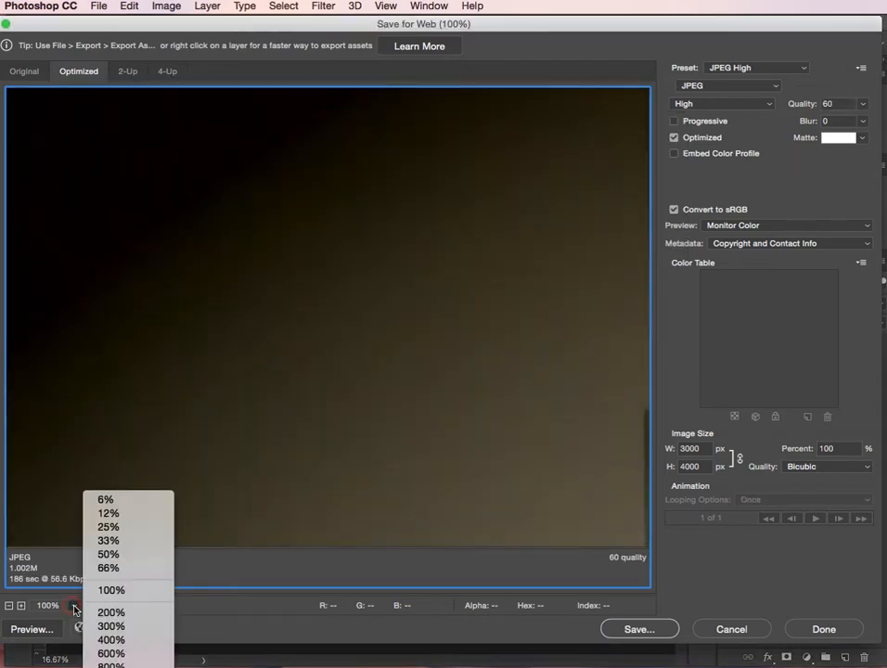
click(109, 512)
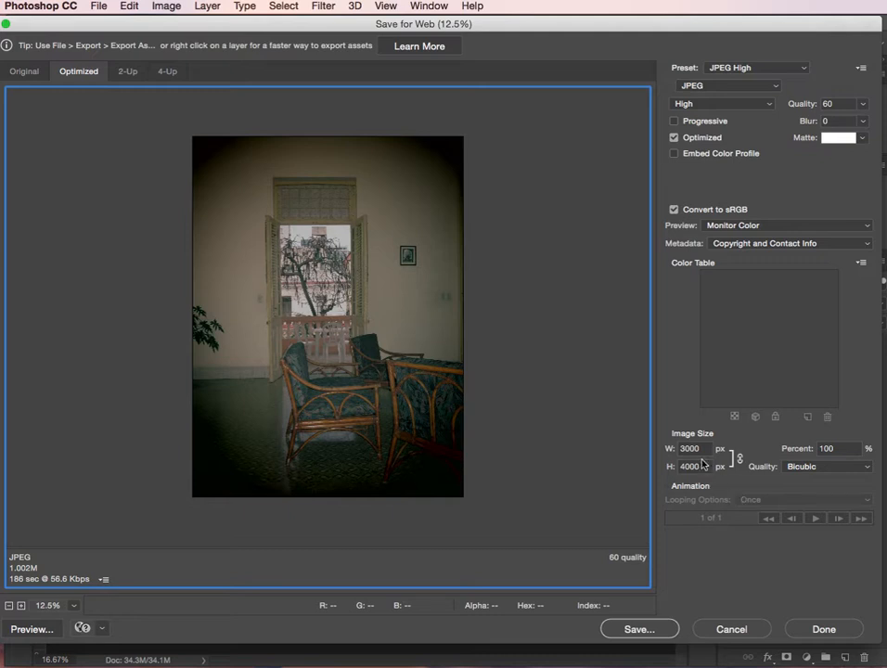
- Set the export width to 1000 px and save the image as exposure_-1.jpg in the still_life_exposures folder
drag(701, 448, 662, 449)
text(1000)
click(634, 628)
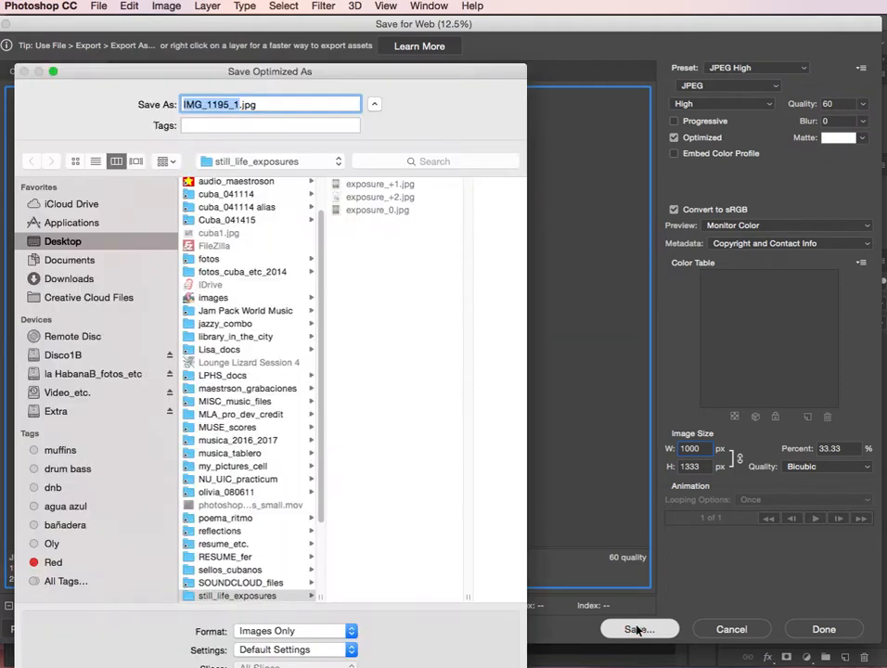
text(exposure)
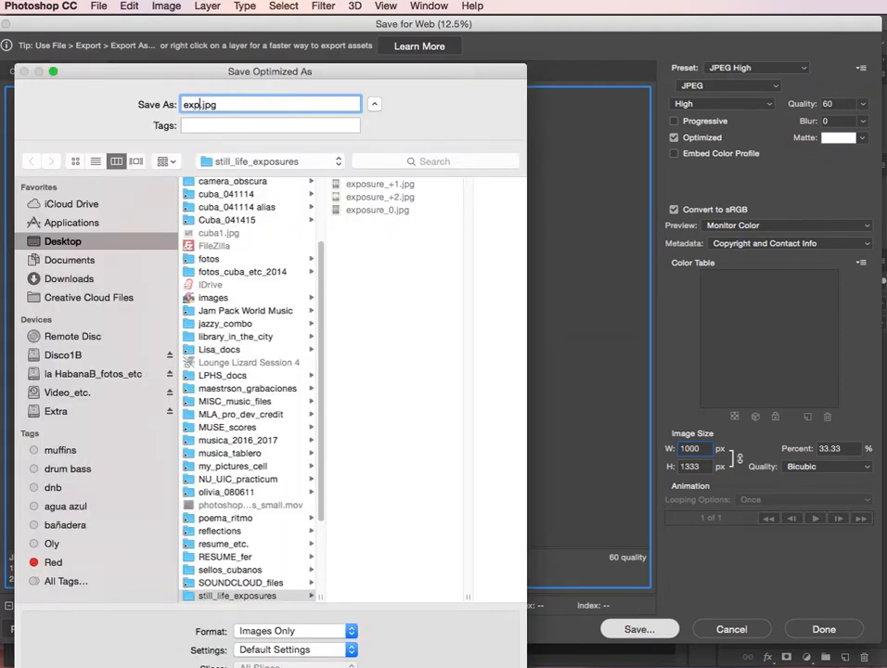
text(_-1)
key(Return)
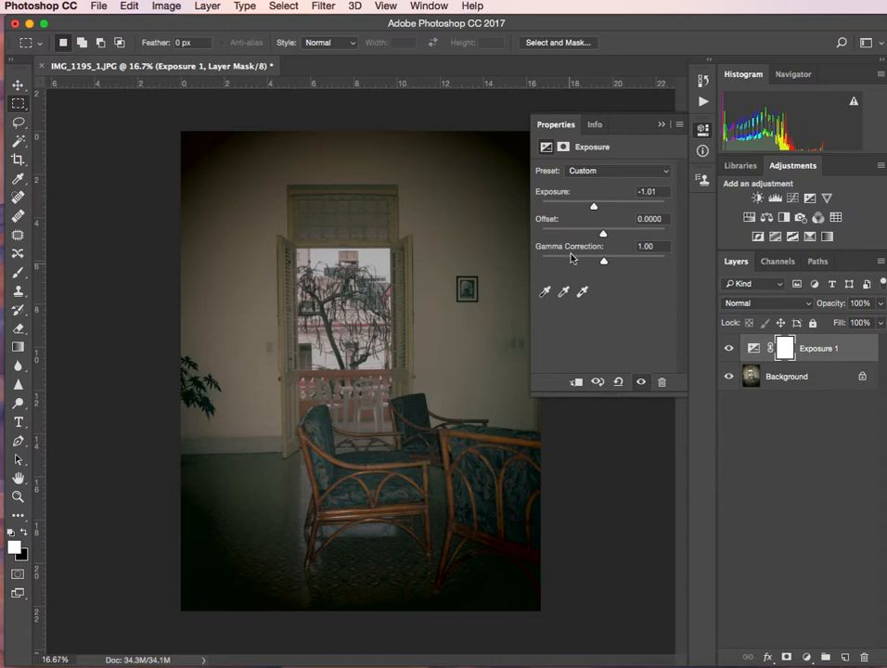
- Lower the adjustment layer's Exposure to about -2.02 and open the legacy Save for Web export with a 12.5% preview
drag(594, 208, 584, 210)
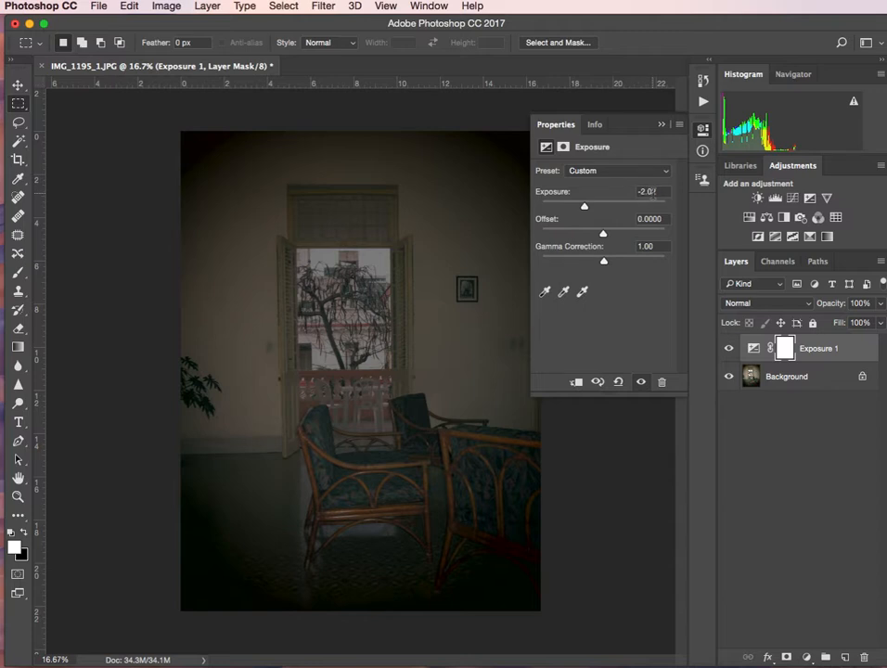
click(97, 6)
mouse_move(146, 214)
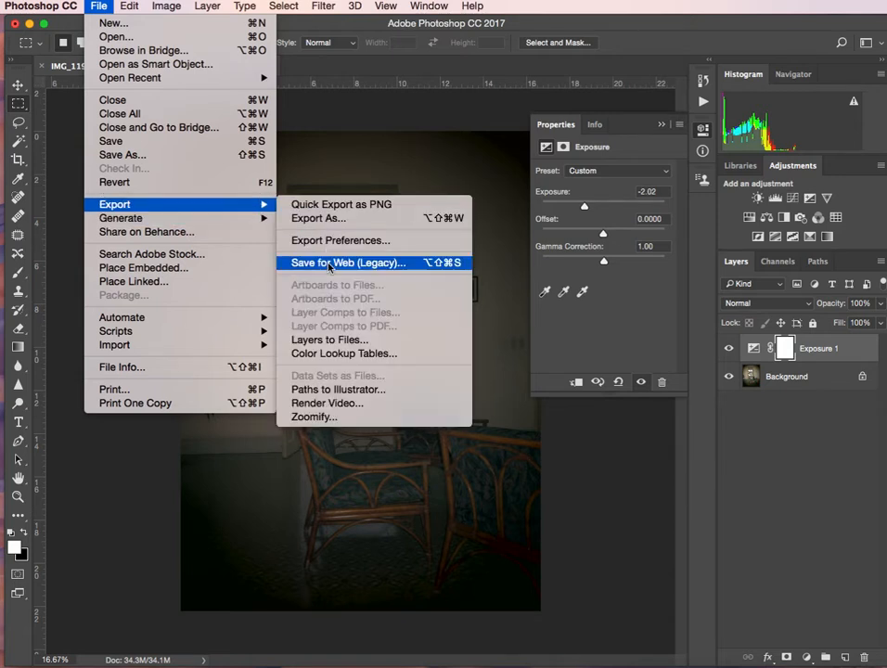
click(328, 266)
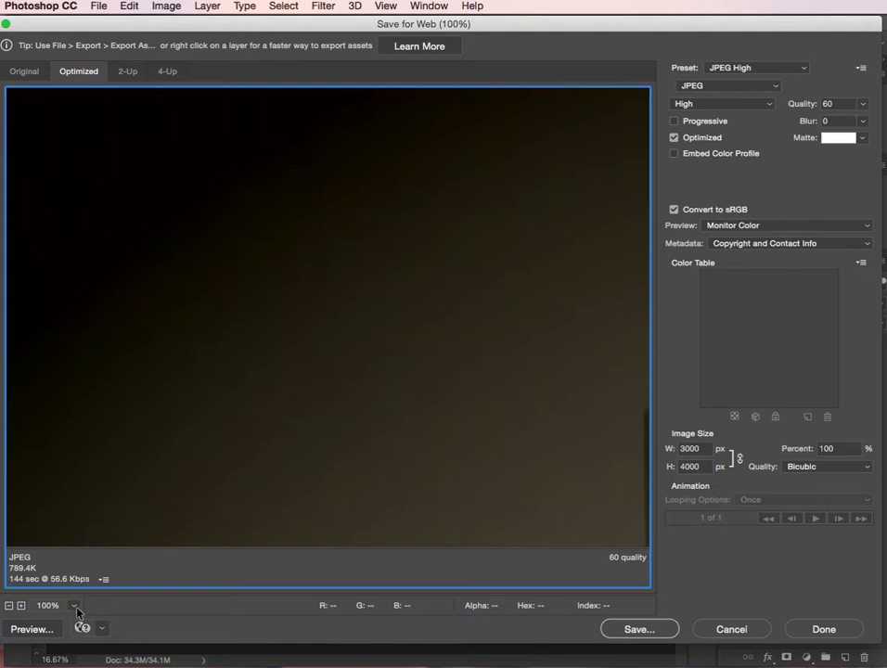
click(75, 608)
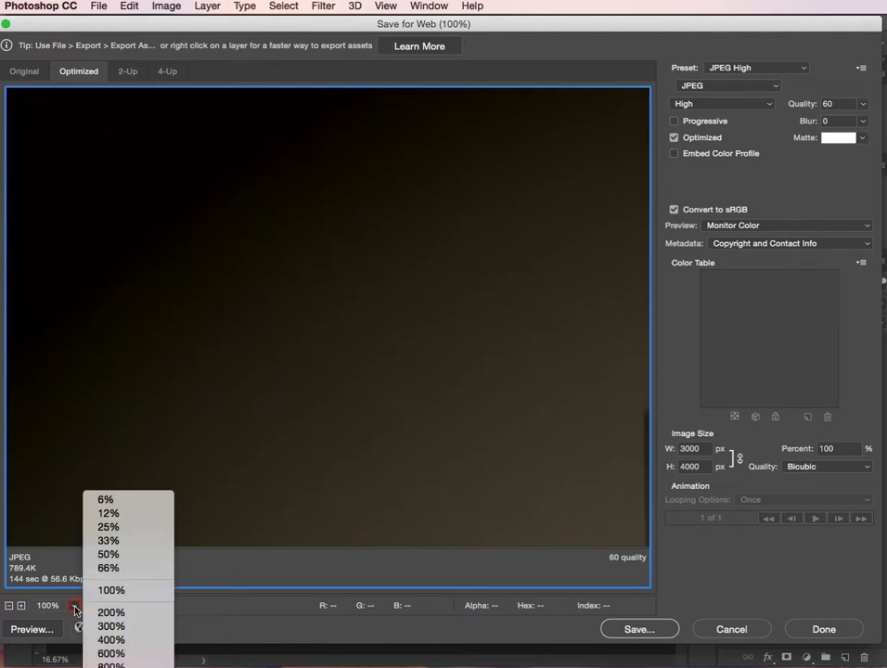
click(108, 515)
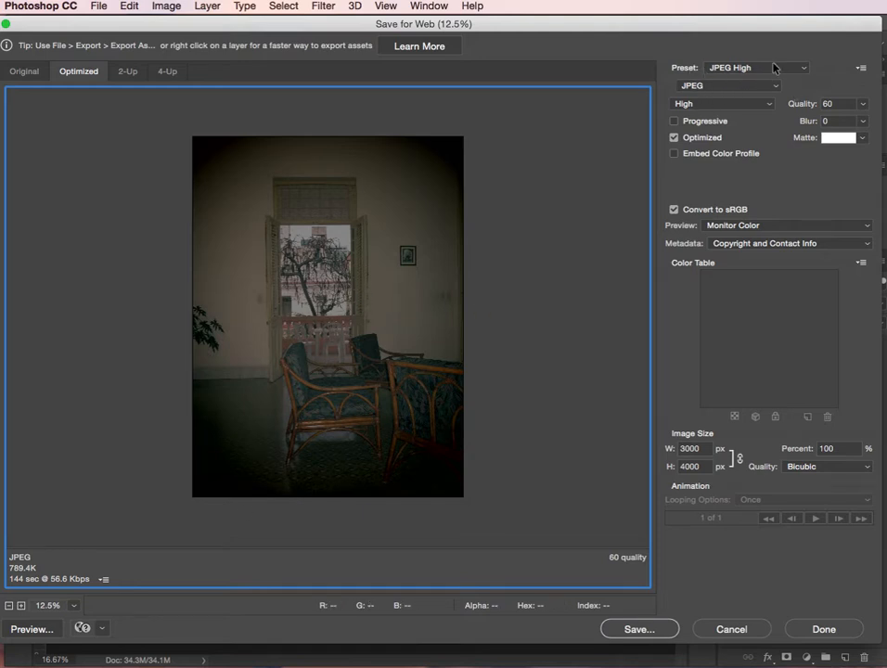
- Set the export width to 1000 px and save the image as image1_exposure_-2.jpg in the still_life_exposures folder
double_click(706, 450)
text(1000)
click(633, 630)
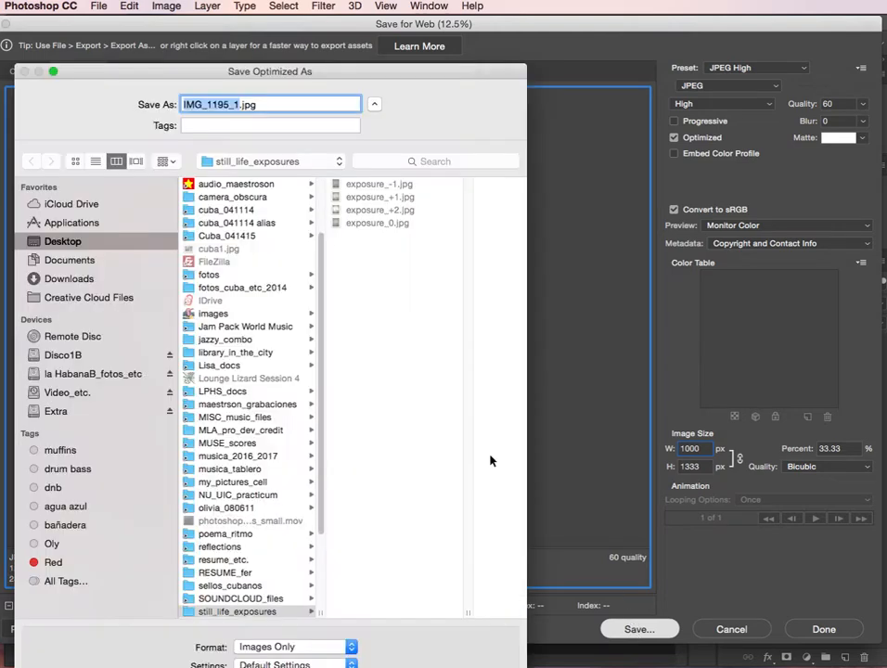
key(BackSpace)
text(image1)
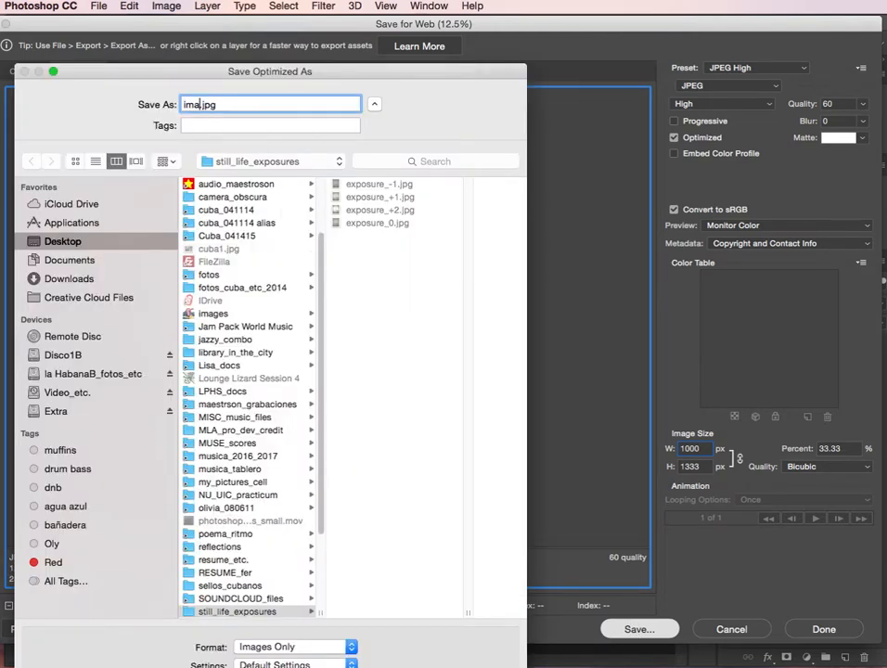
text(_exposu)
text(re_)
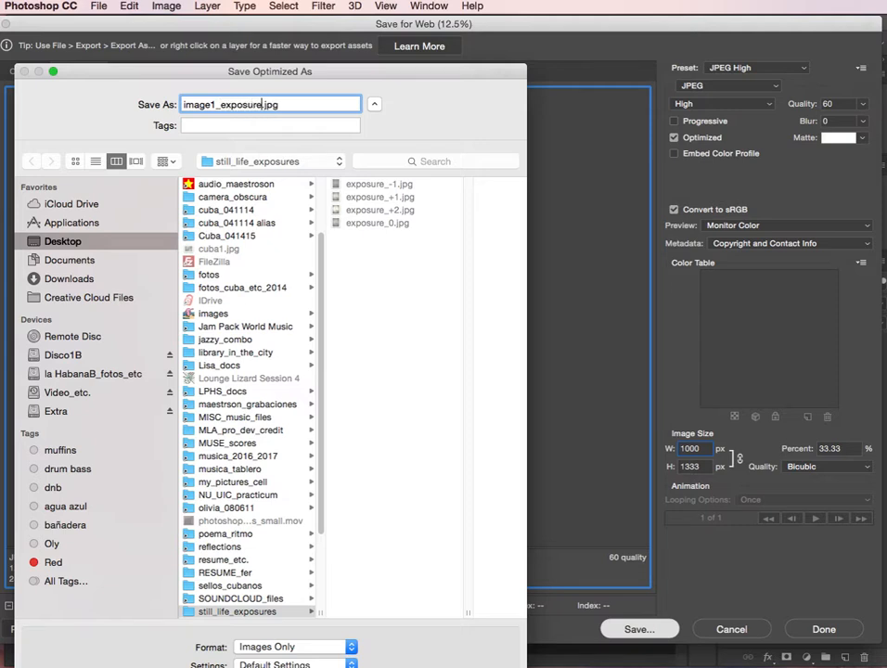
text(-2)
key(Return)
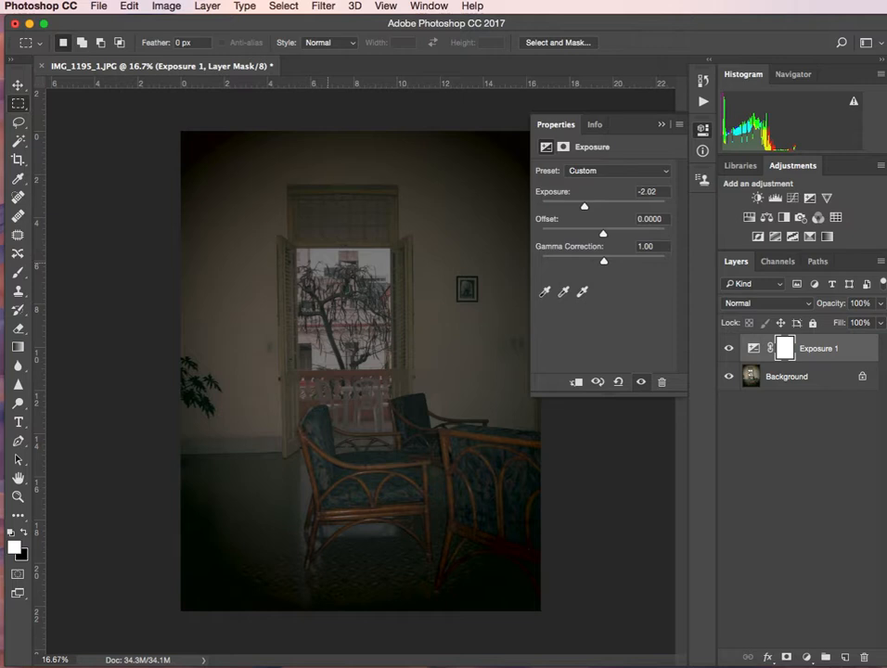